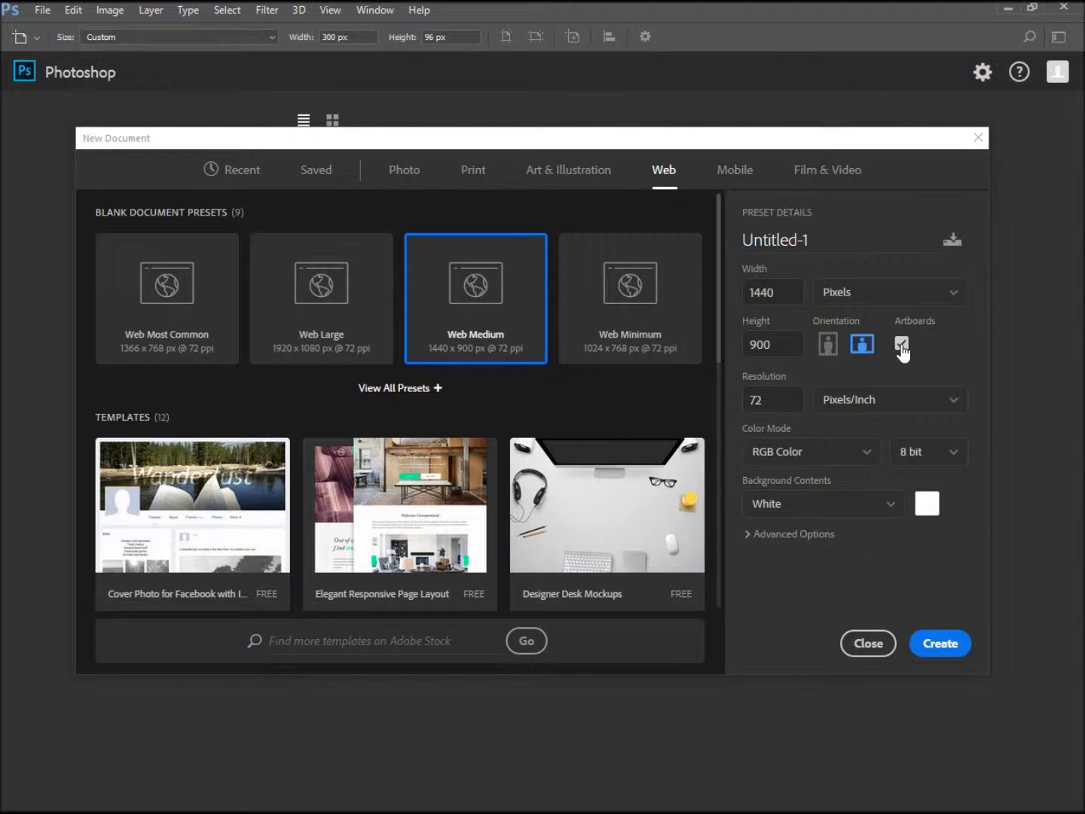
- Create the 1440 × 900 px Web Medium document with Artboards enabled
click(938, 649)
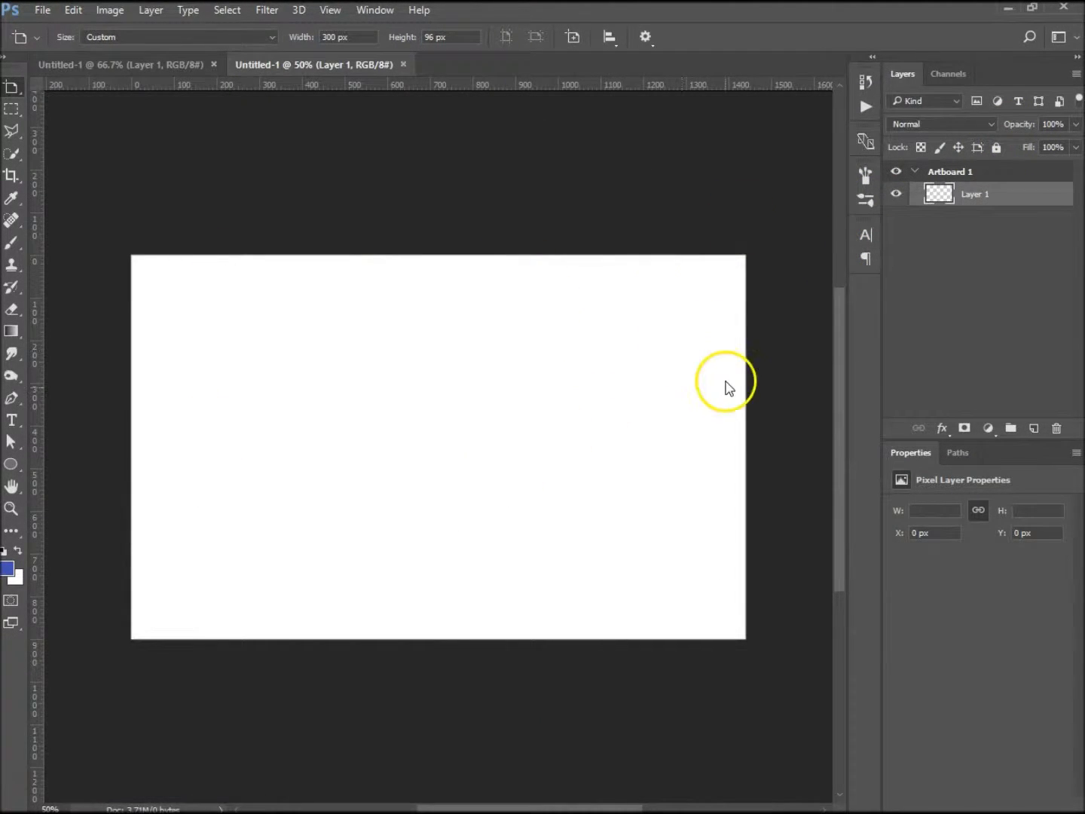
- Rename Artboard 1 to 'medium web' and zoom out to leave room around it
click(966, 174)
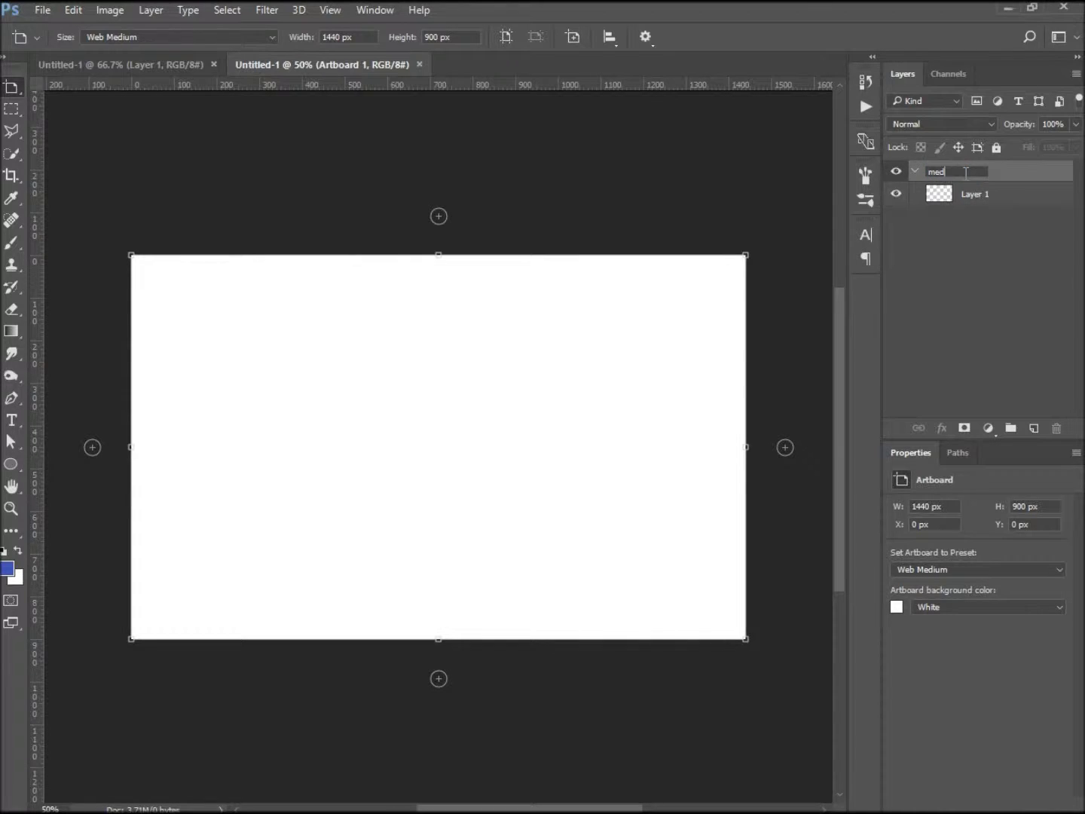
text(medium web)
key(Return)
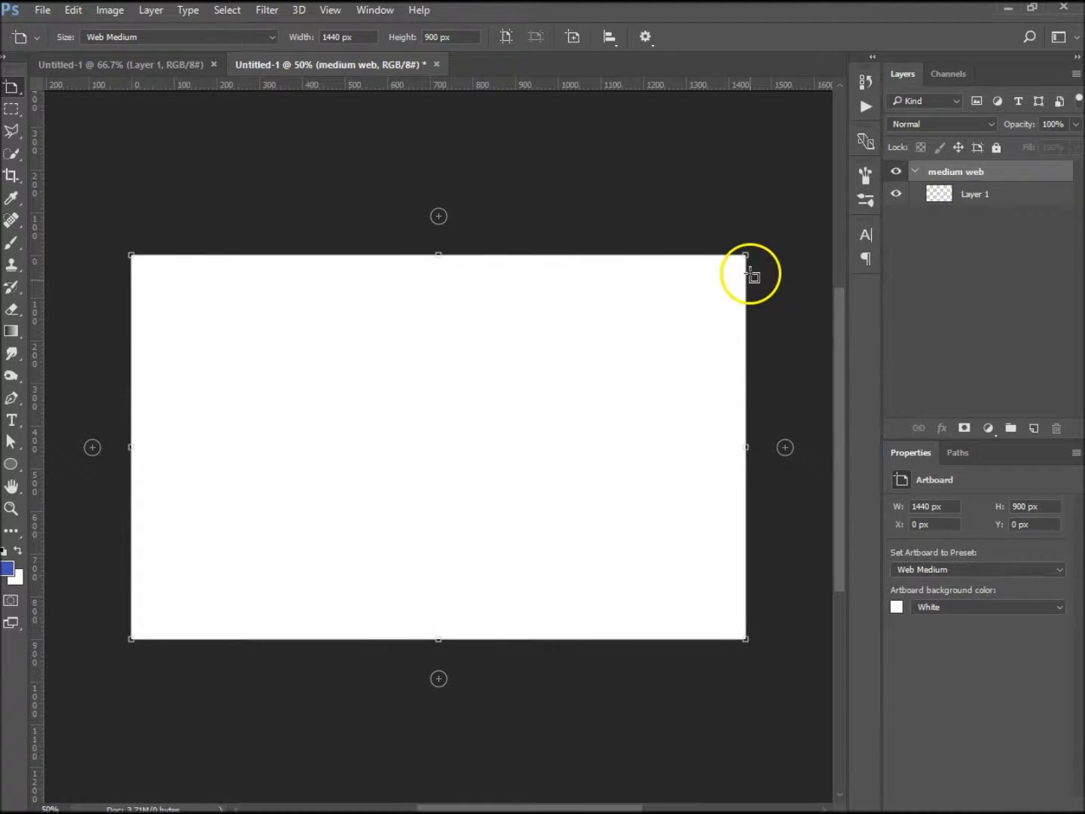
key(ctrl+minus)
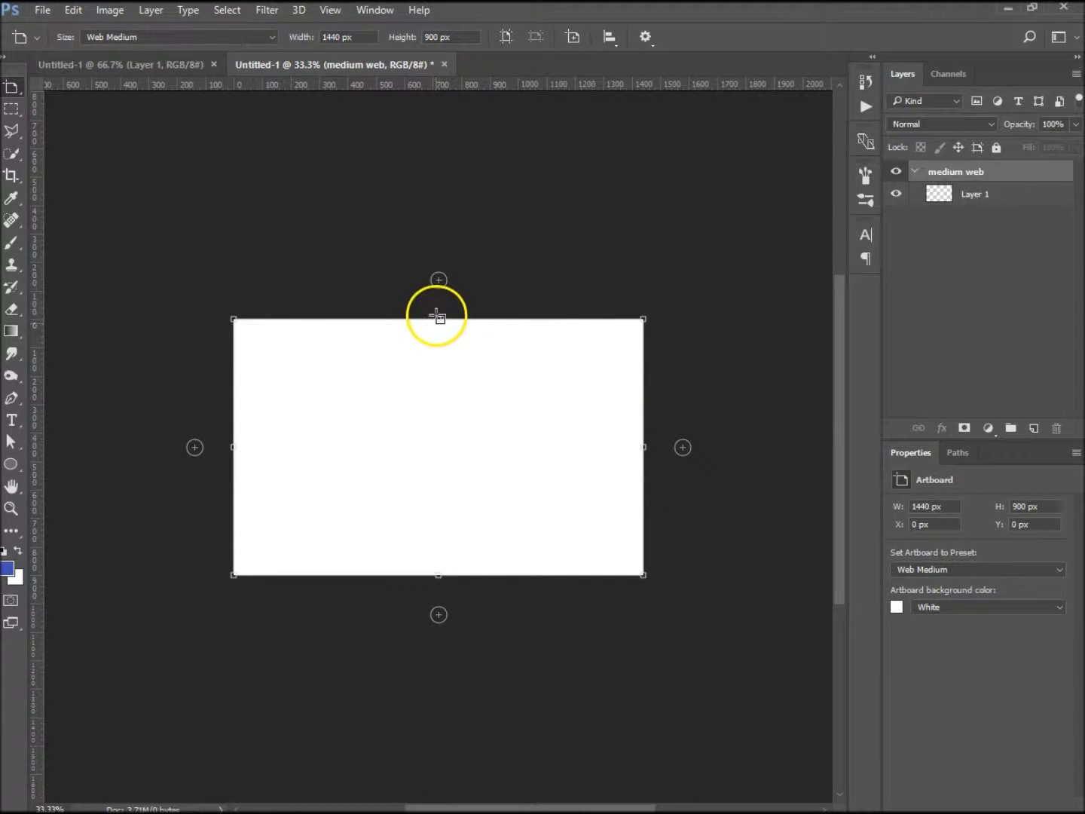
- Drag the medium web artboard's edges and corner until it measures 1110 × 1743 px
drag(439, 317, 438, 258)
drag(438, 579, 440, 666)
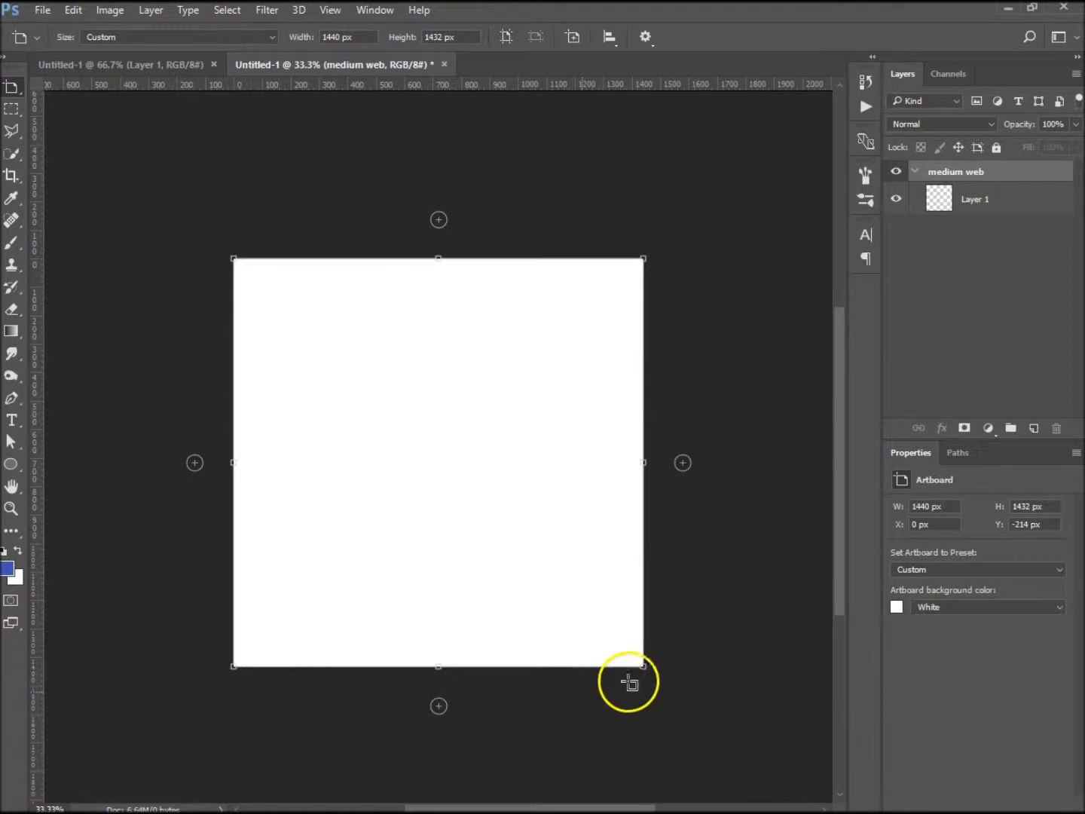
drag(643, 666, 547, 572)
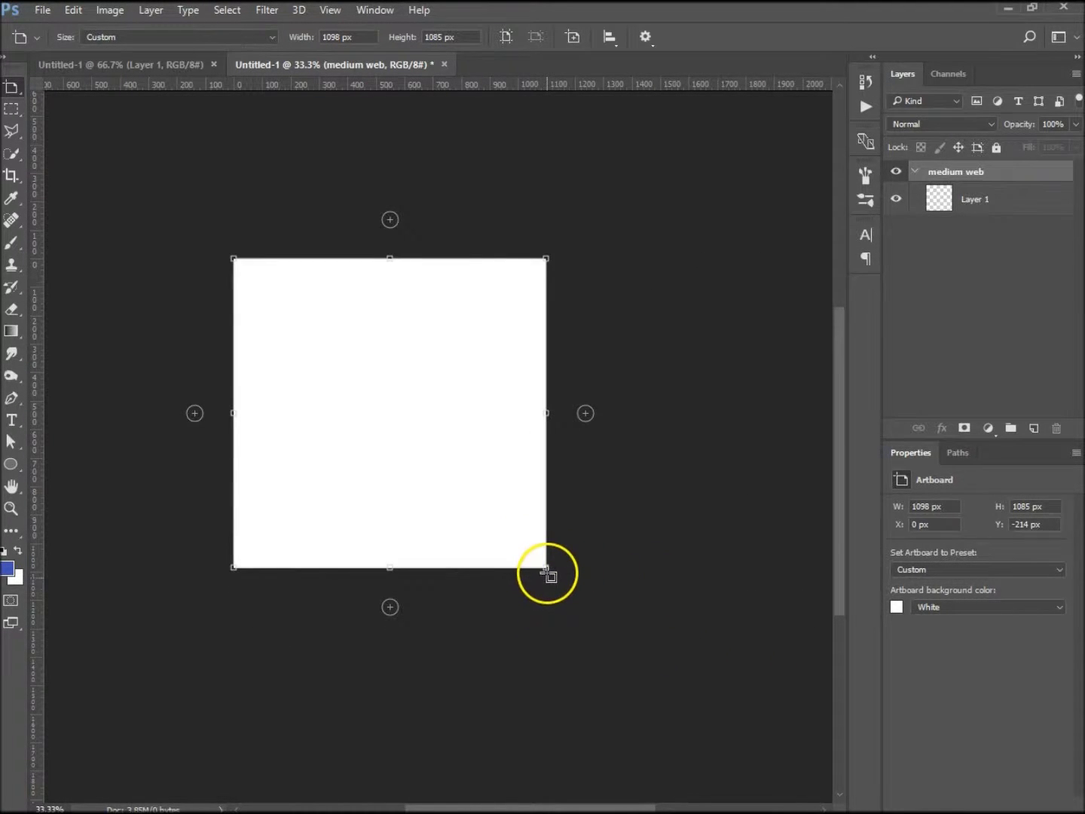
mouse_move(545, 568)
mouse_down()
mouse_move(656, 636)
mouse_move(678, 580)
mouse_move(708, 647)
mouse_move(550, 591)
mouse_up()
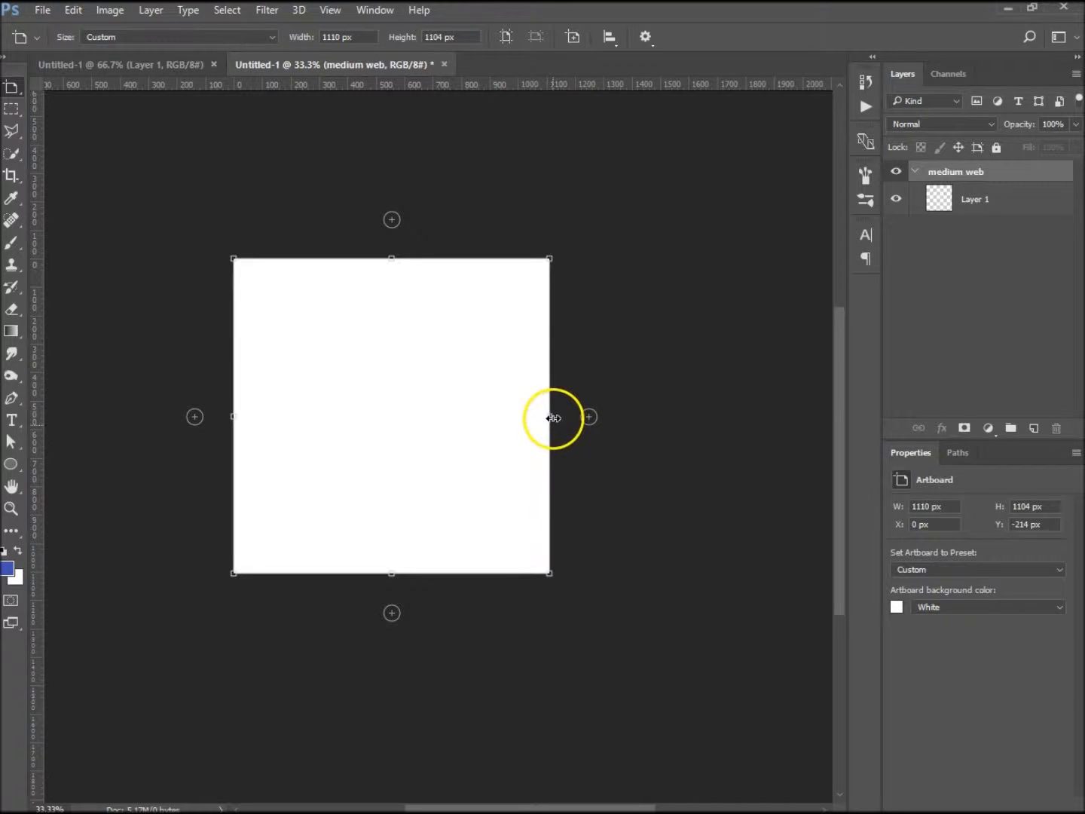
drag(391, 574, 391, 753)
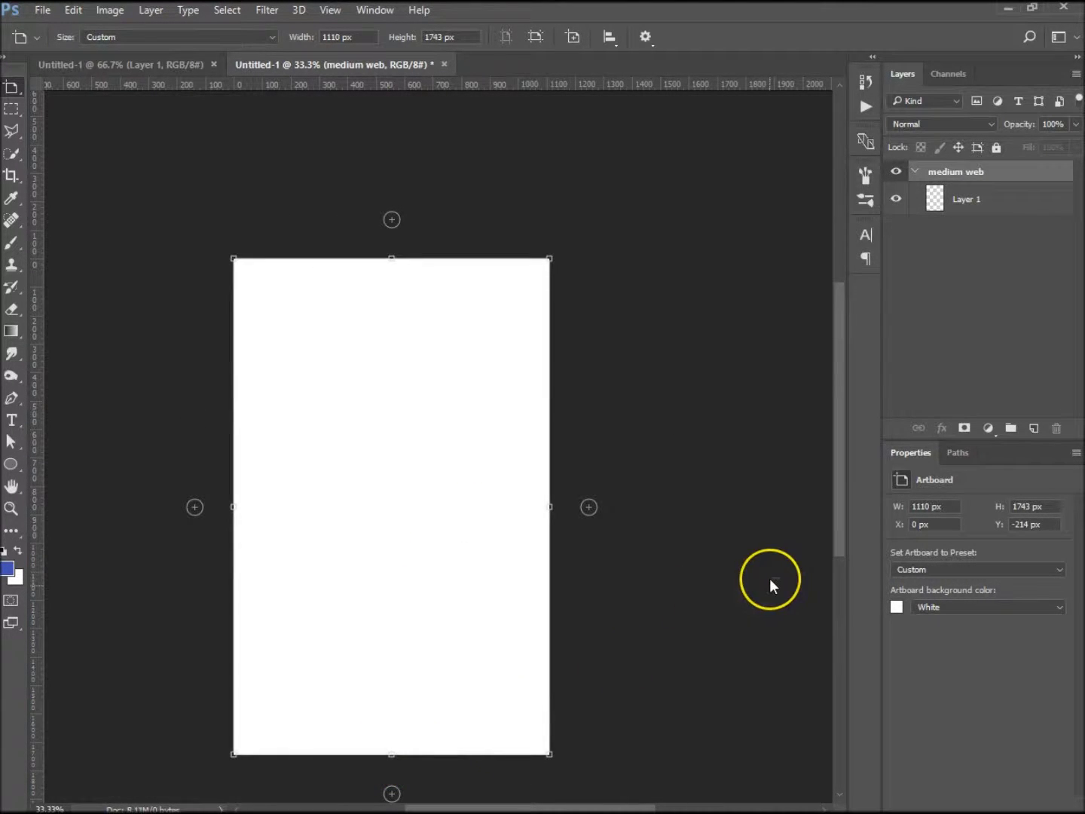
key(ctrl+minus)
key(ctrl+minus)
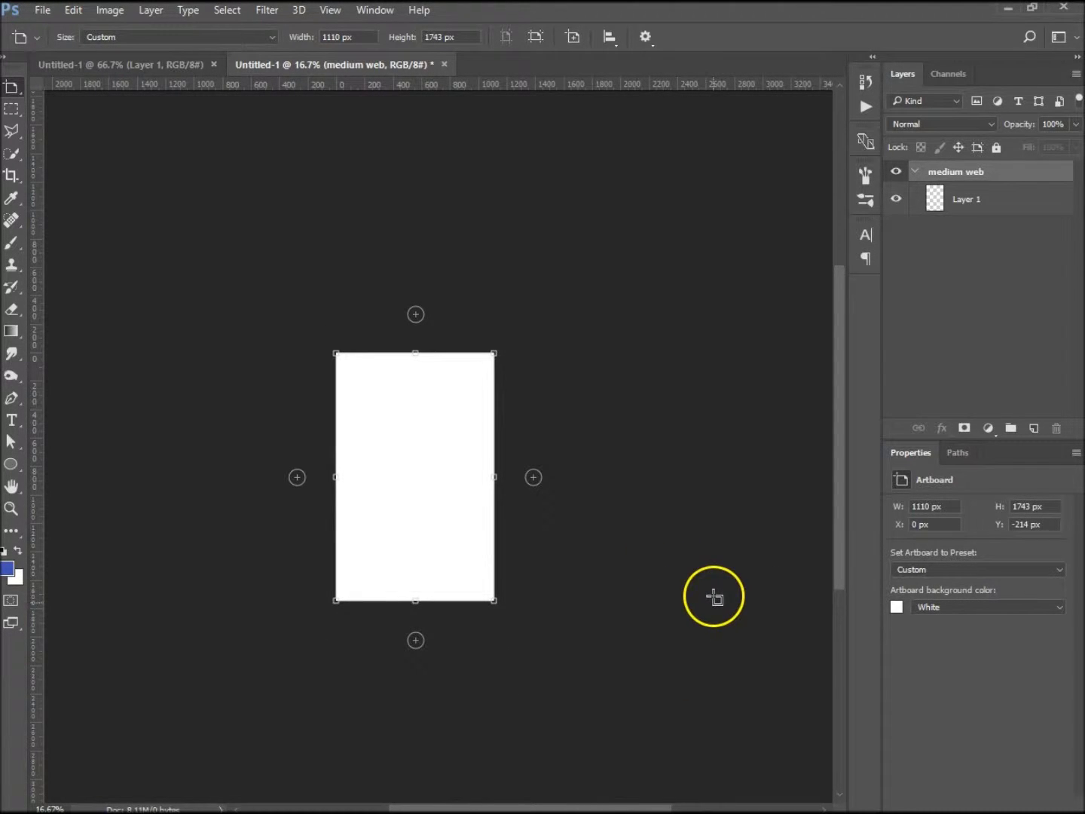
drag(606, 512, 501, 404)
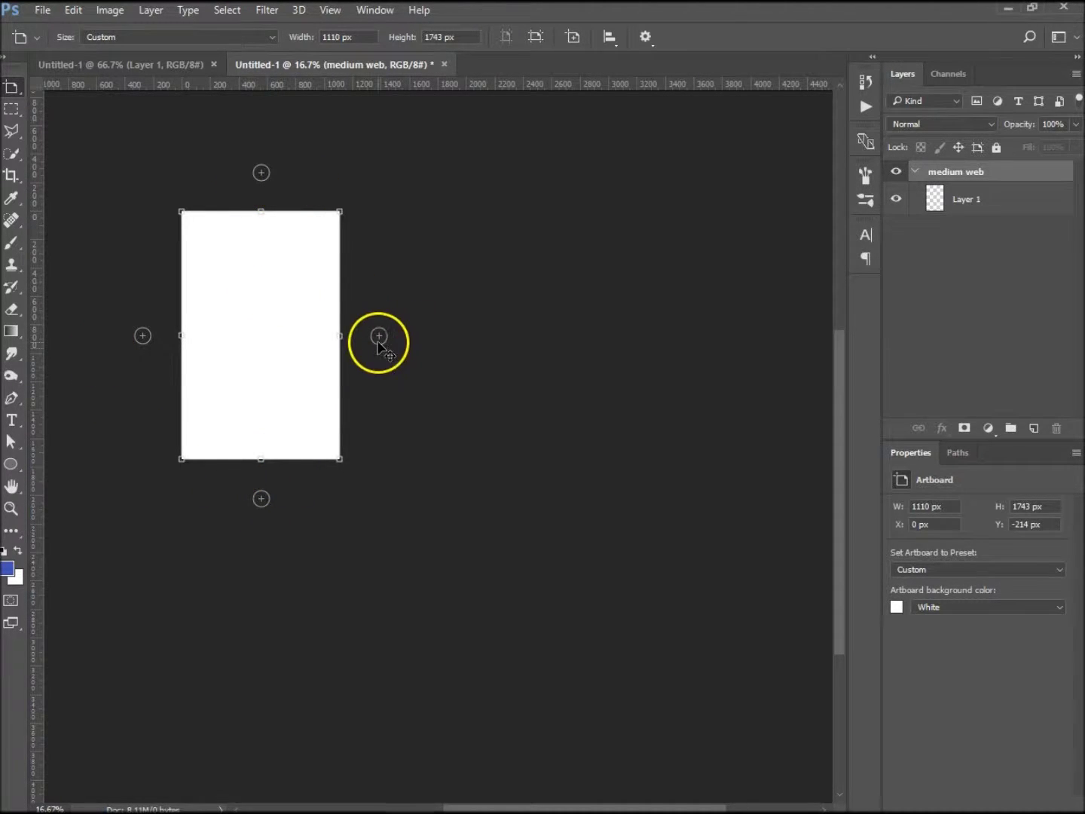
- Add same-size Artboard 1 right of medium web and Artboard 2 below it
click(380, 335)
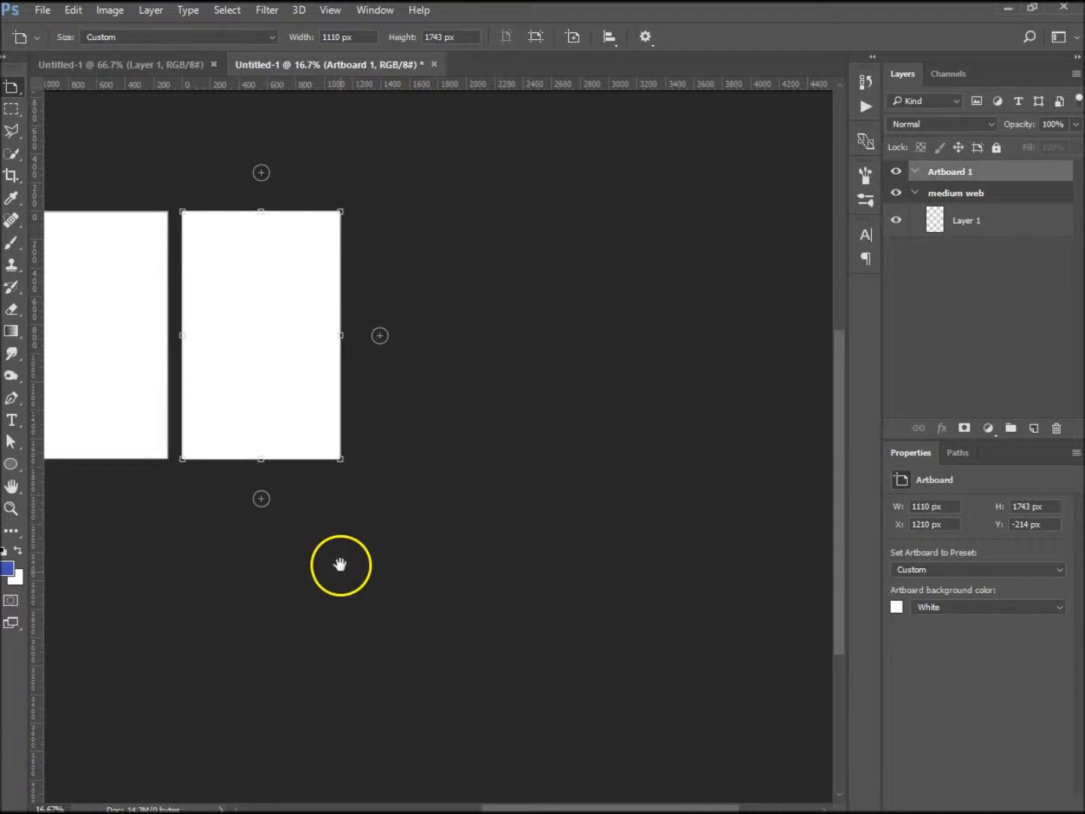
drag(340, 565, 557, 554)
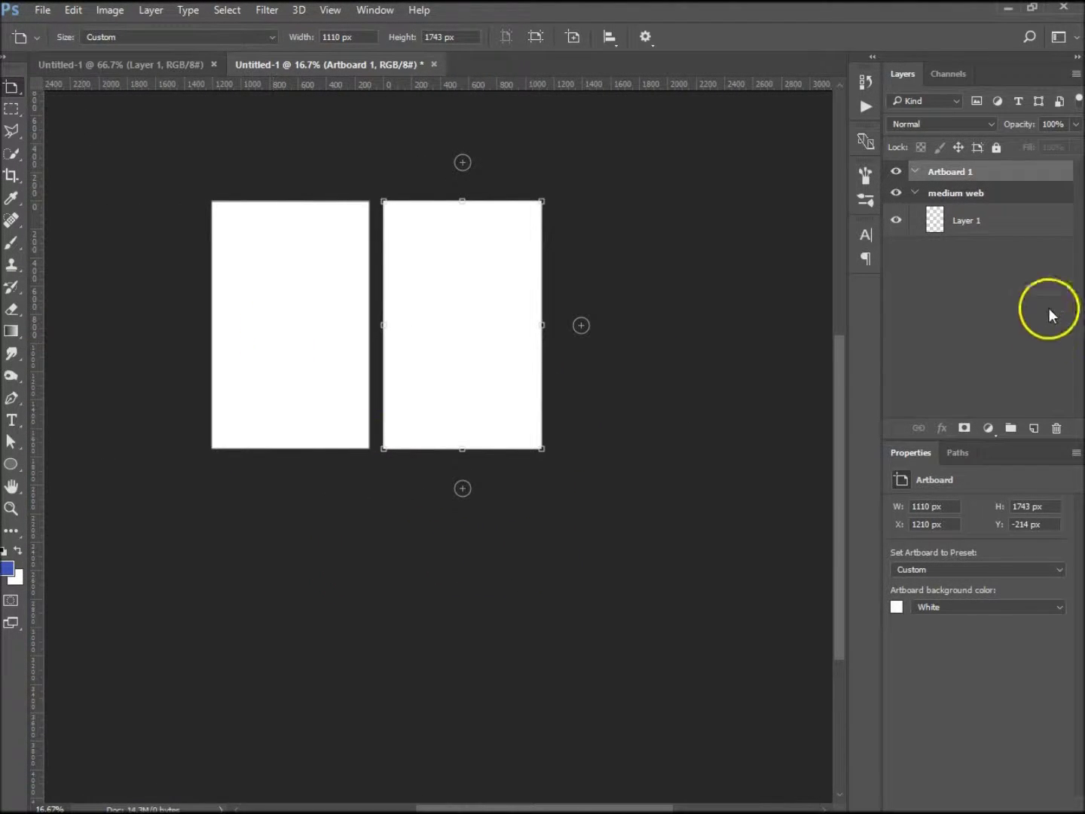
click(969, 194)
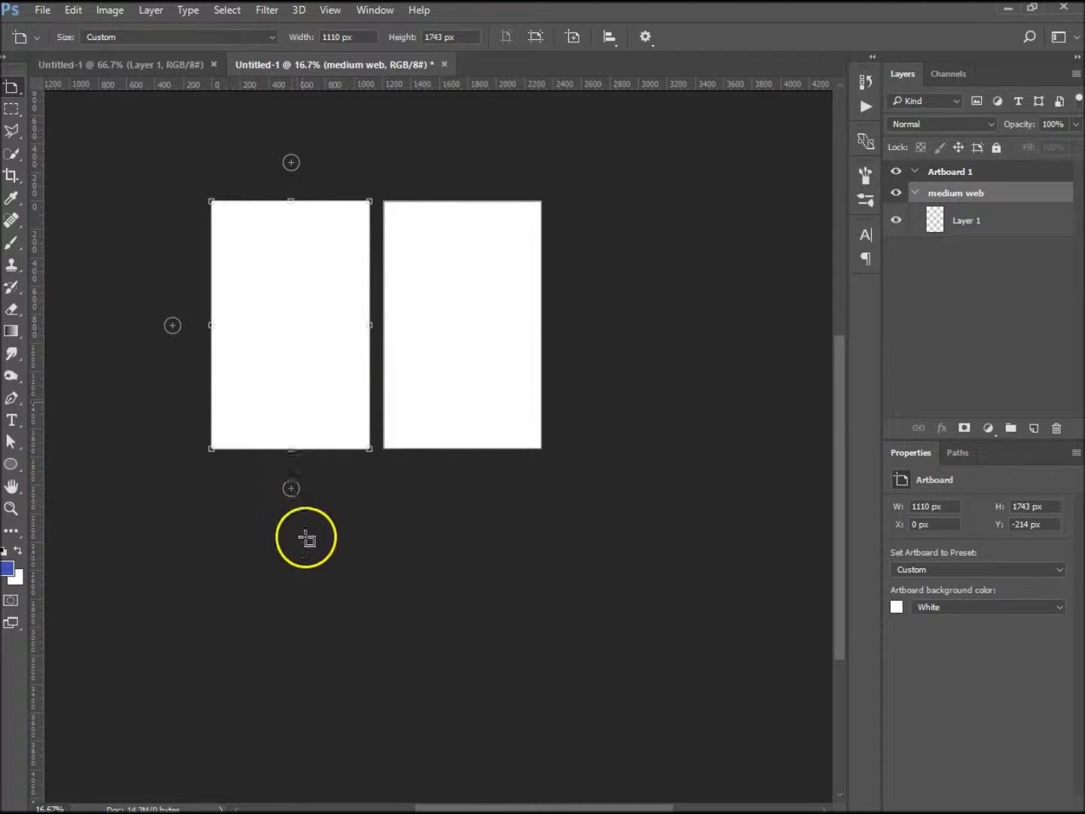
click(291, 489)
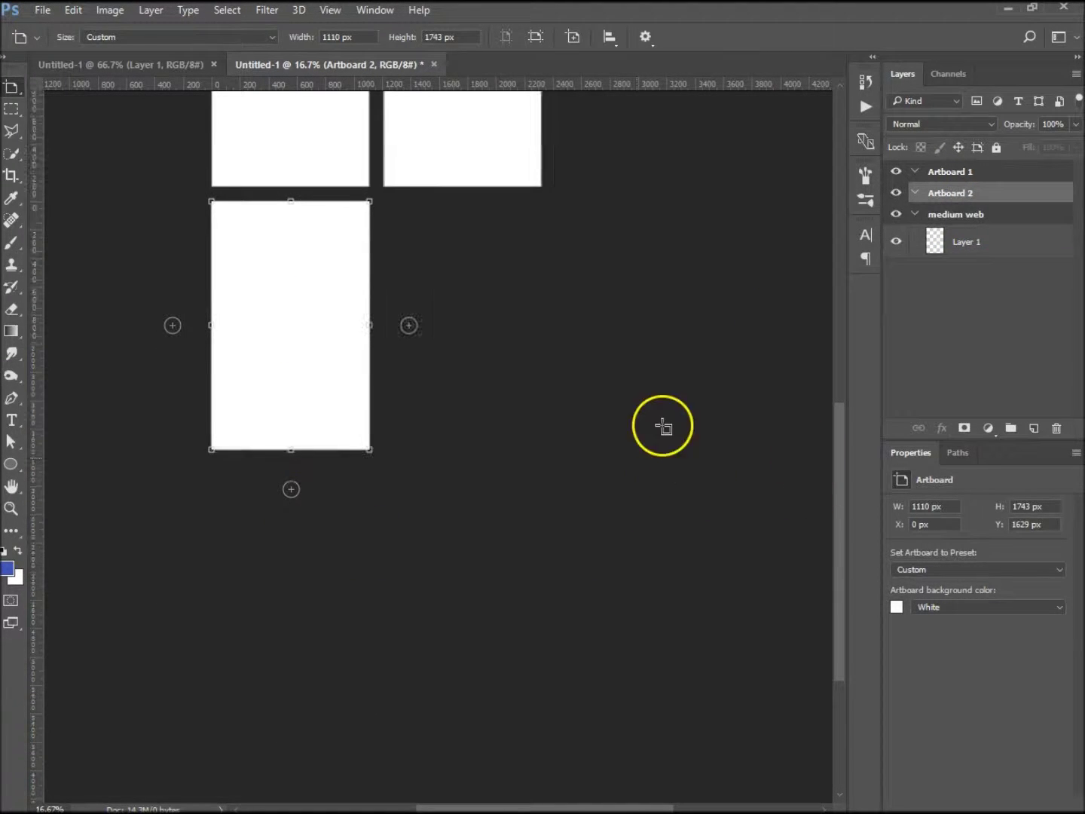
drag(660, 346, 607, 562)
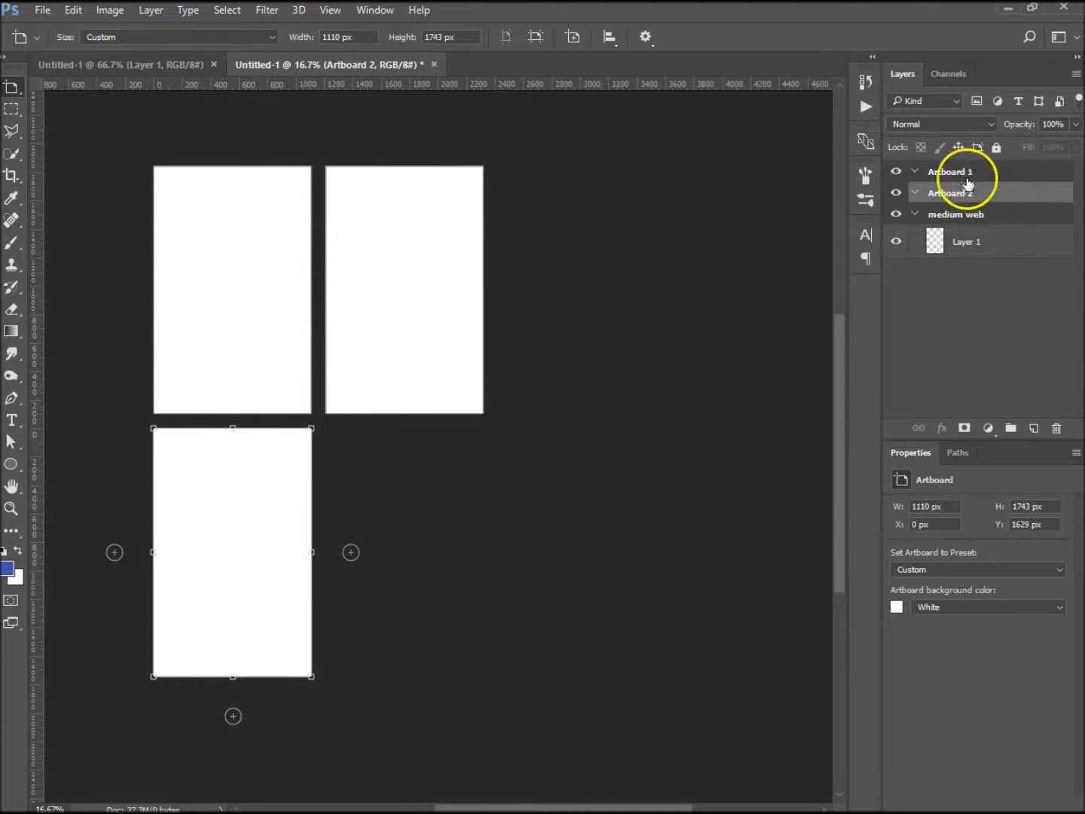
- Add an empty Layer 2 inside the medium web artboard and collapse its group
click(987, 242)
key(v)
click(1034, 428)
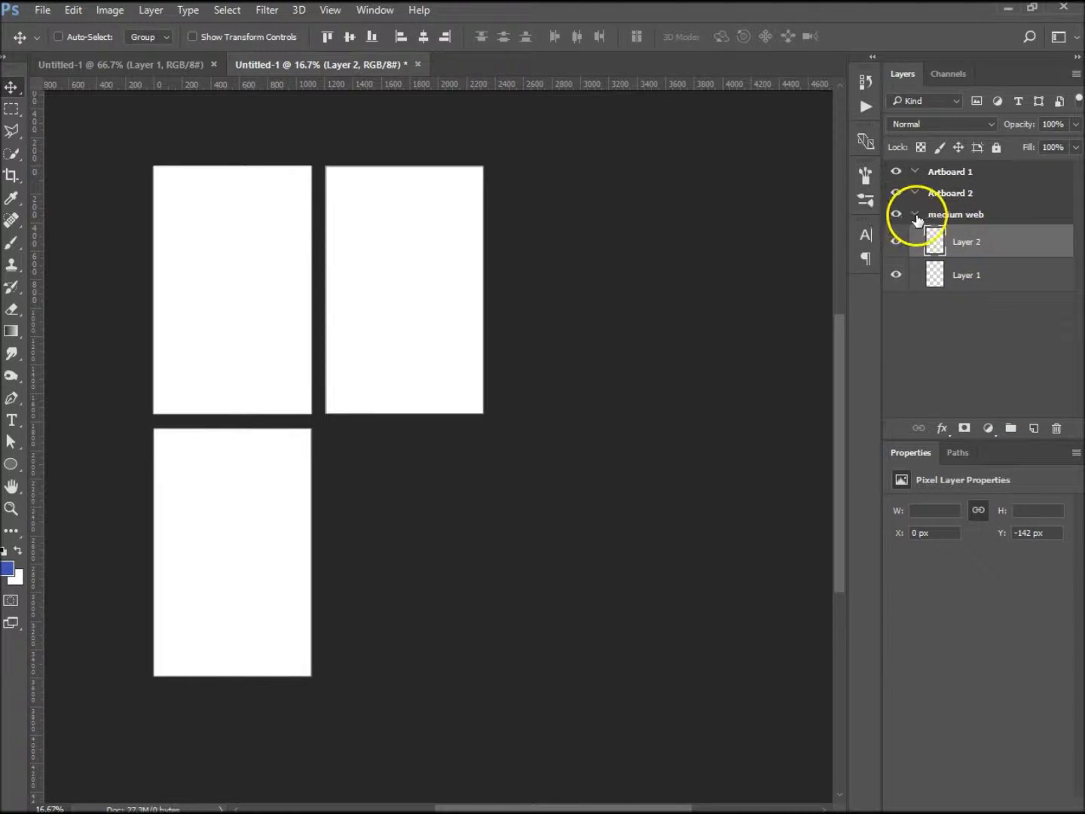
click(916, 213)
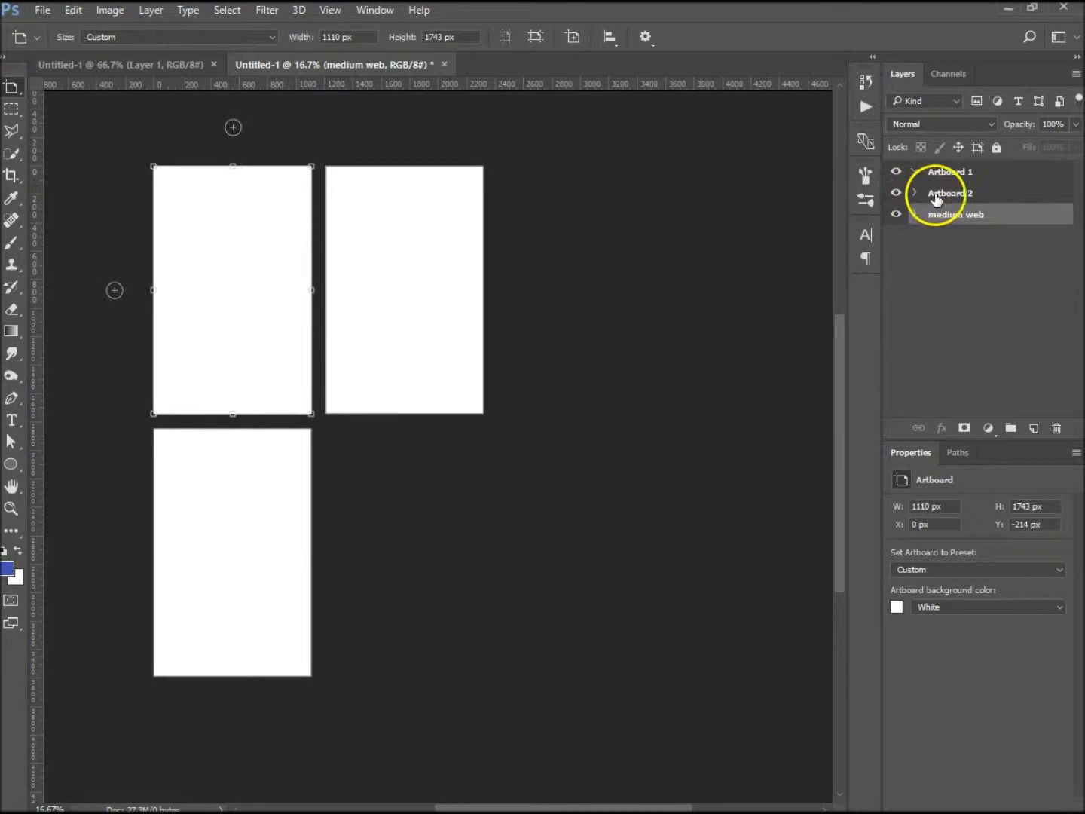
- Create an empty Layer 3 and move it into Artboard 2, then collapse that group
click(927, 198)
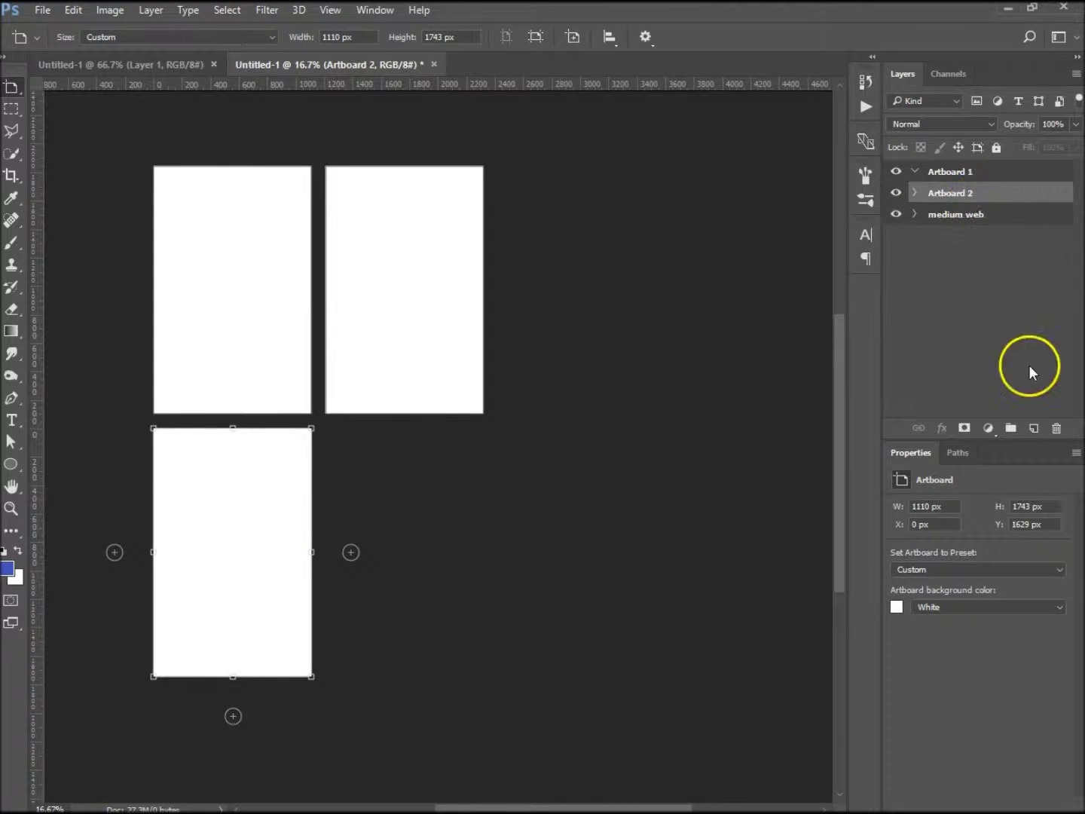
click(1035, 429)
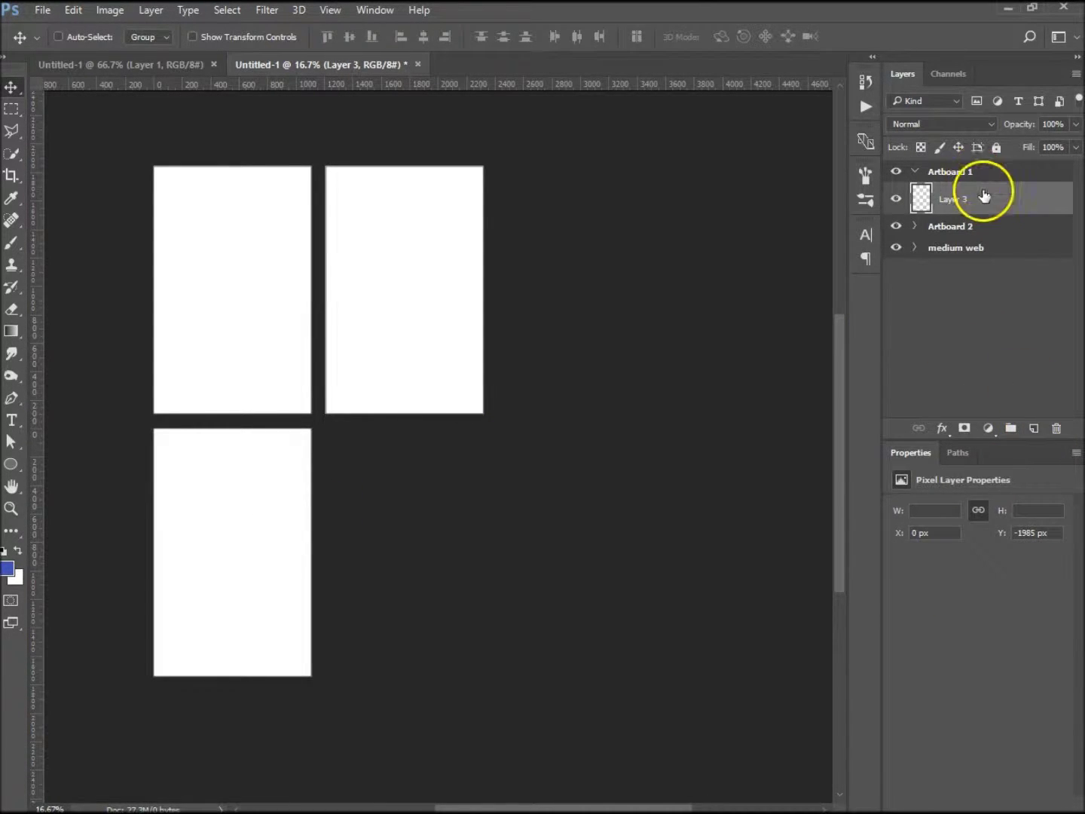
drag(993, 213, 991, 225)
click(914, 193)
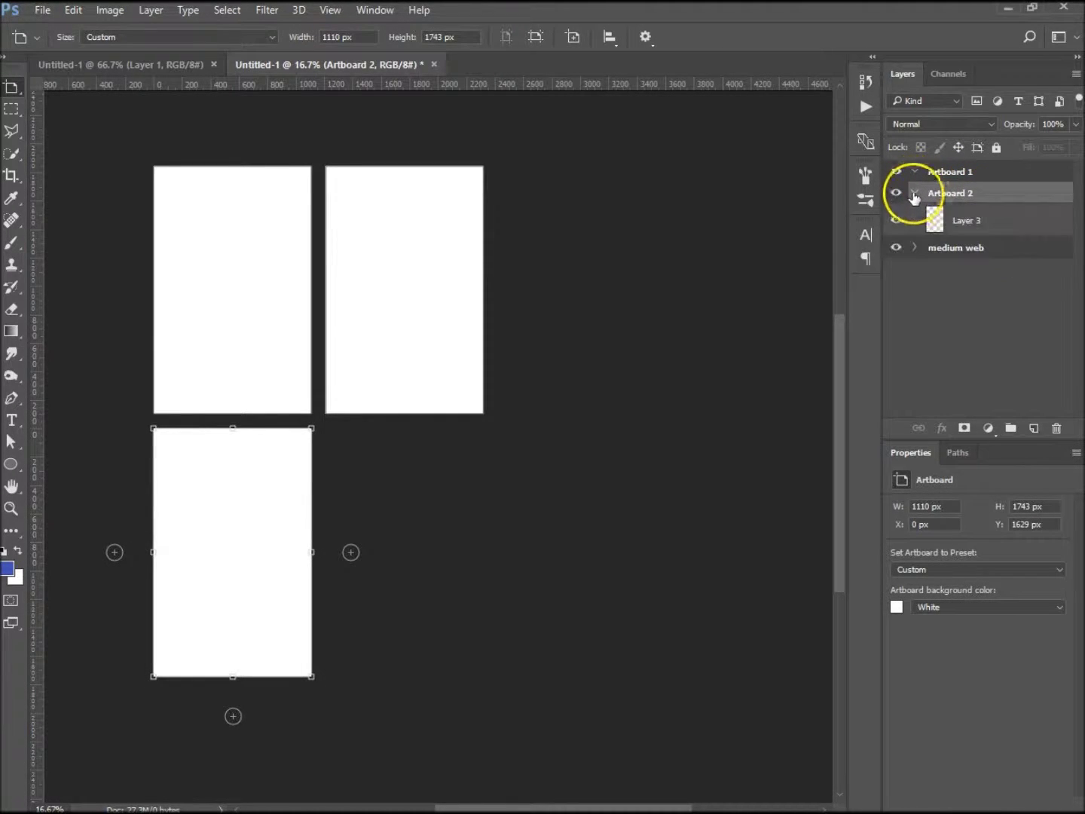
click(914, 194)
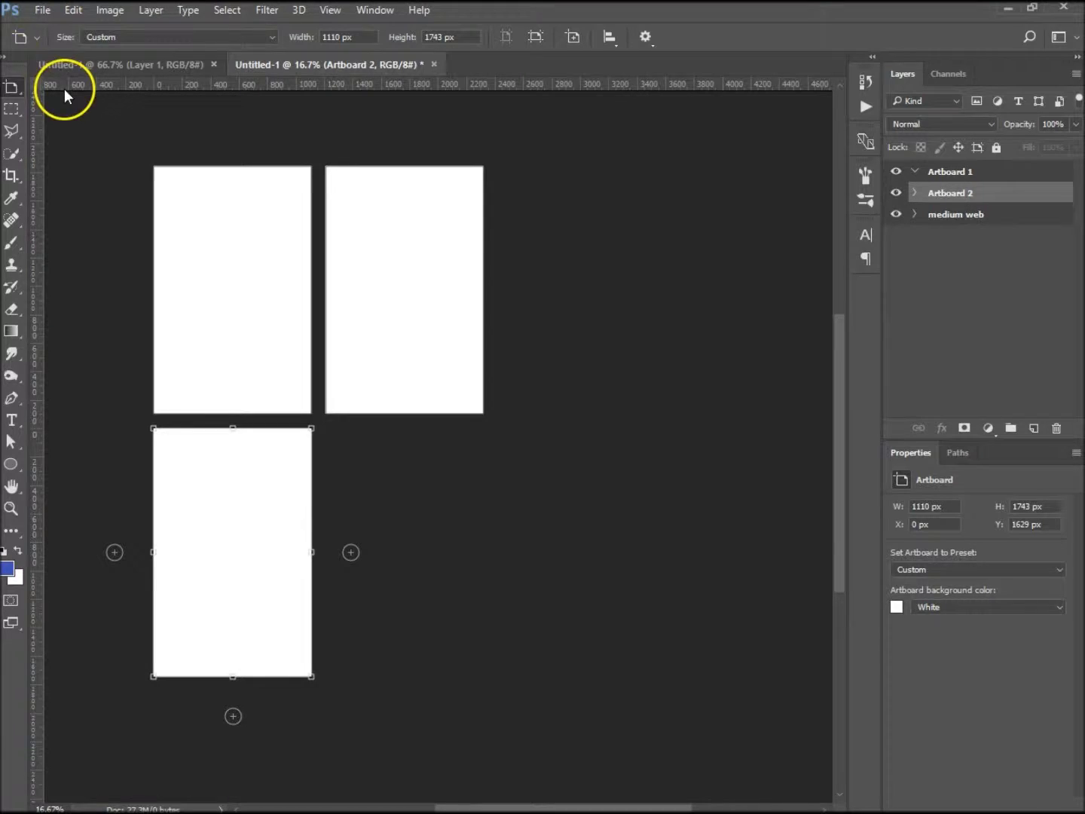
- Draw a tall 1122 × 2992 px Artboard 3 to the right of the other boards
click(13, 96)
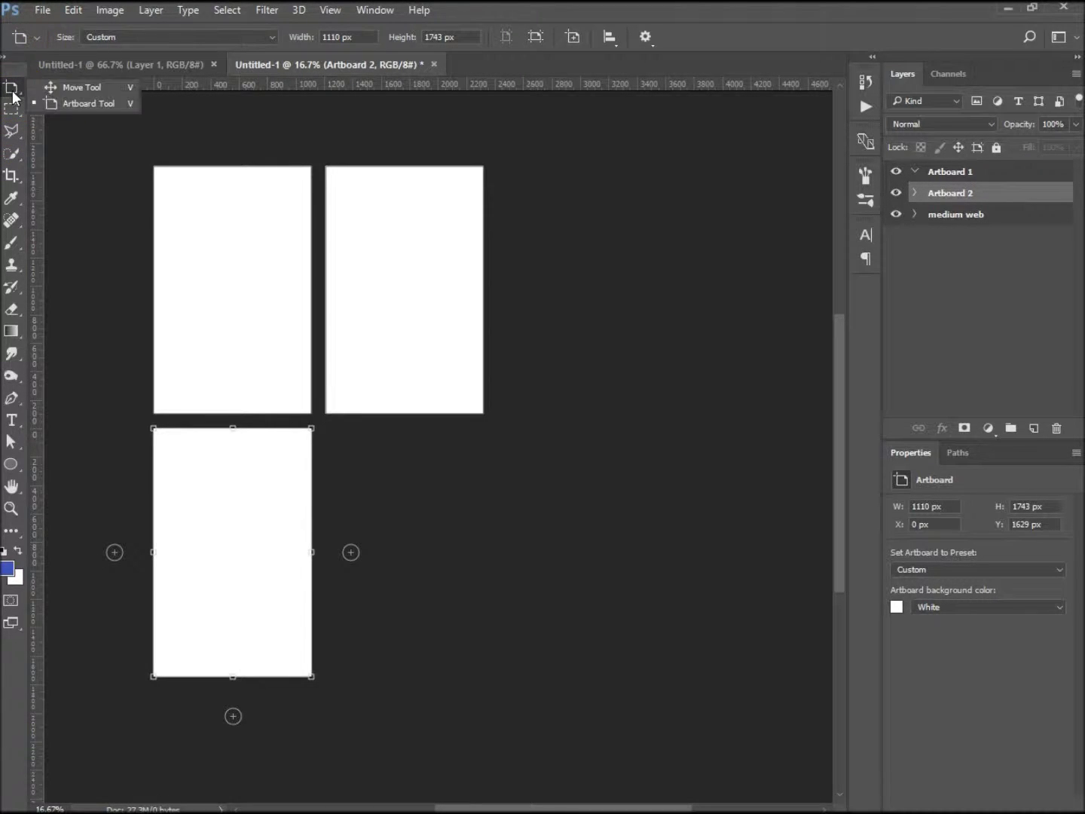
click(103, 105)
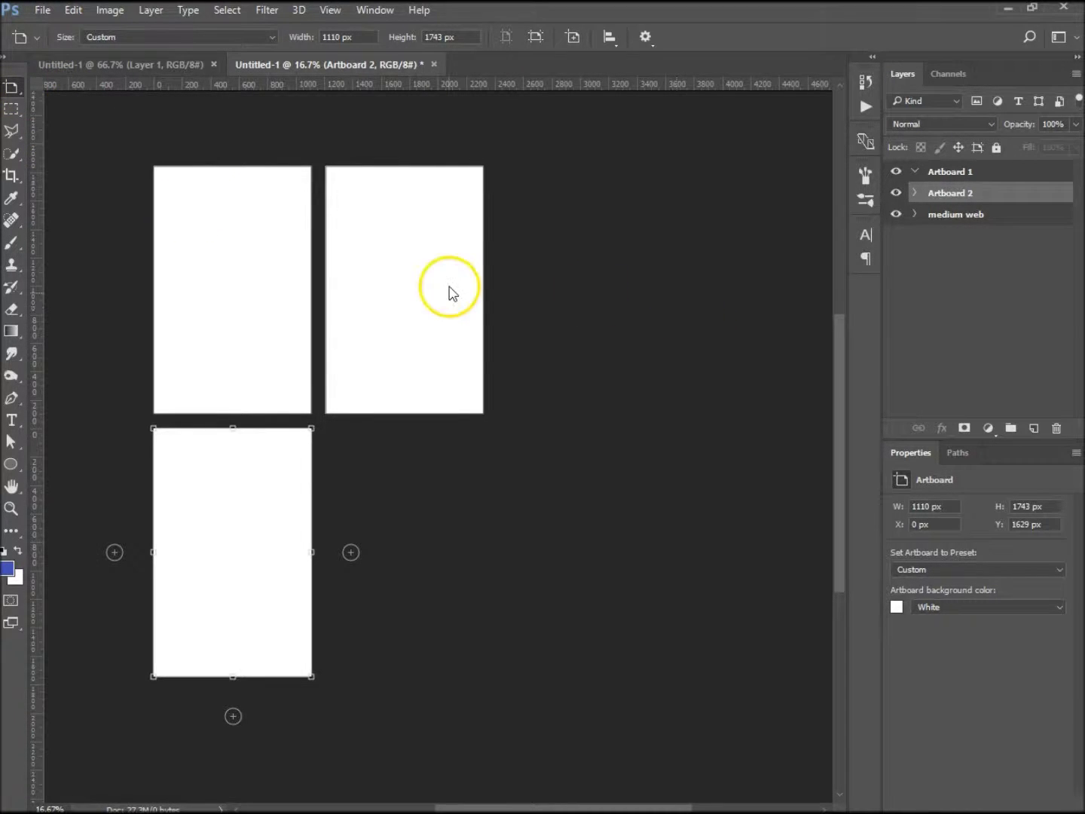
drag(578, 178, 739, 602)
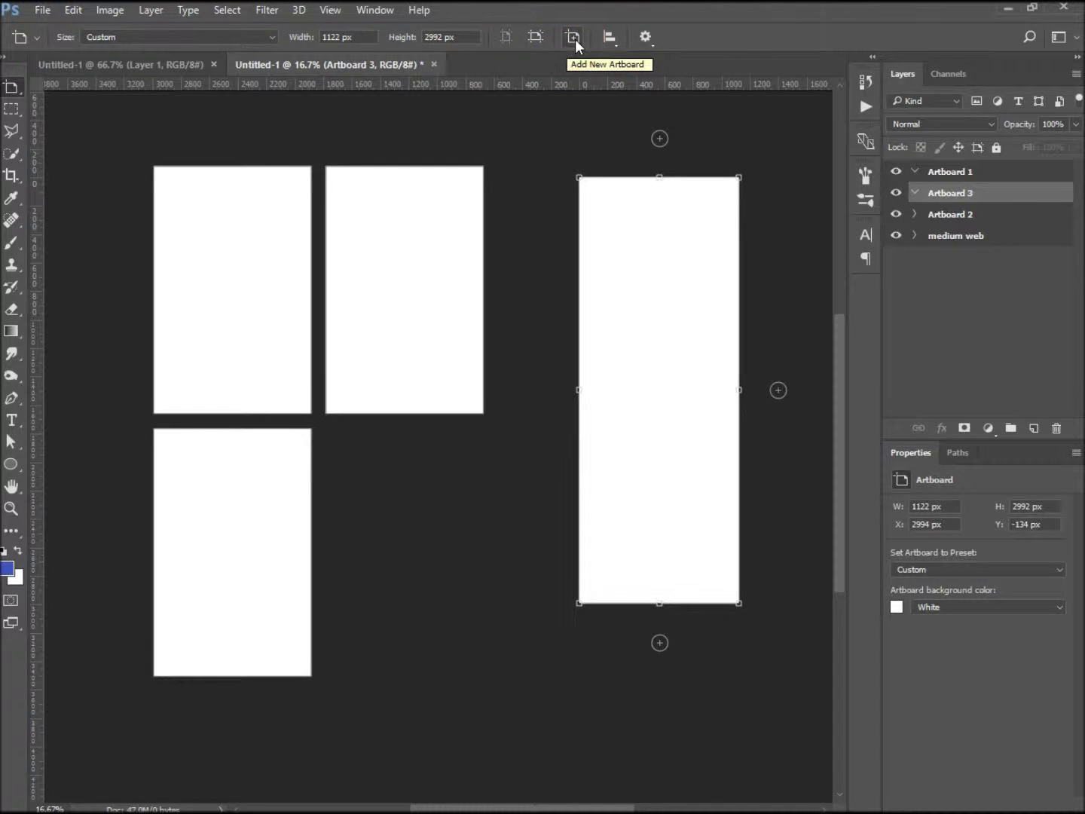
click(572, 36)
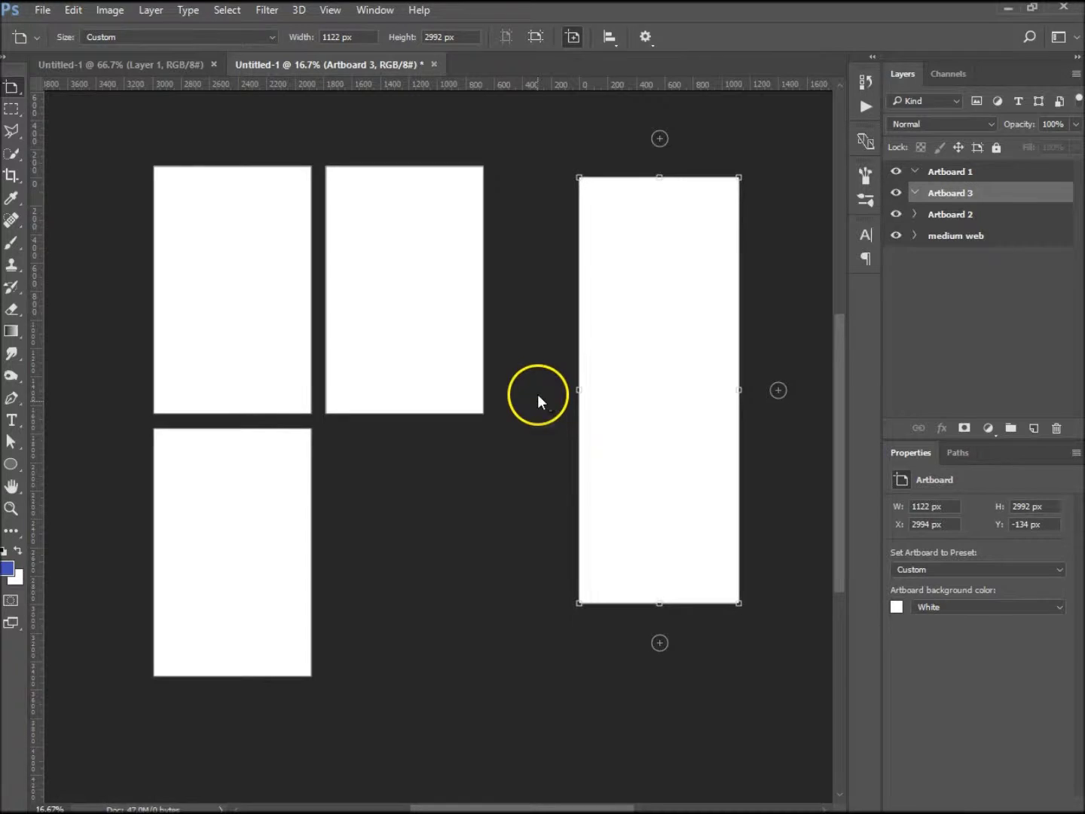
key(ctrl+minus)
key(ctrl+minus)
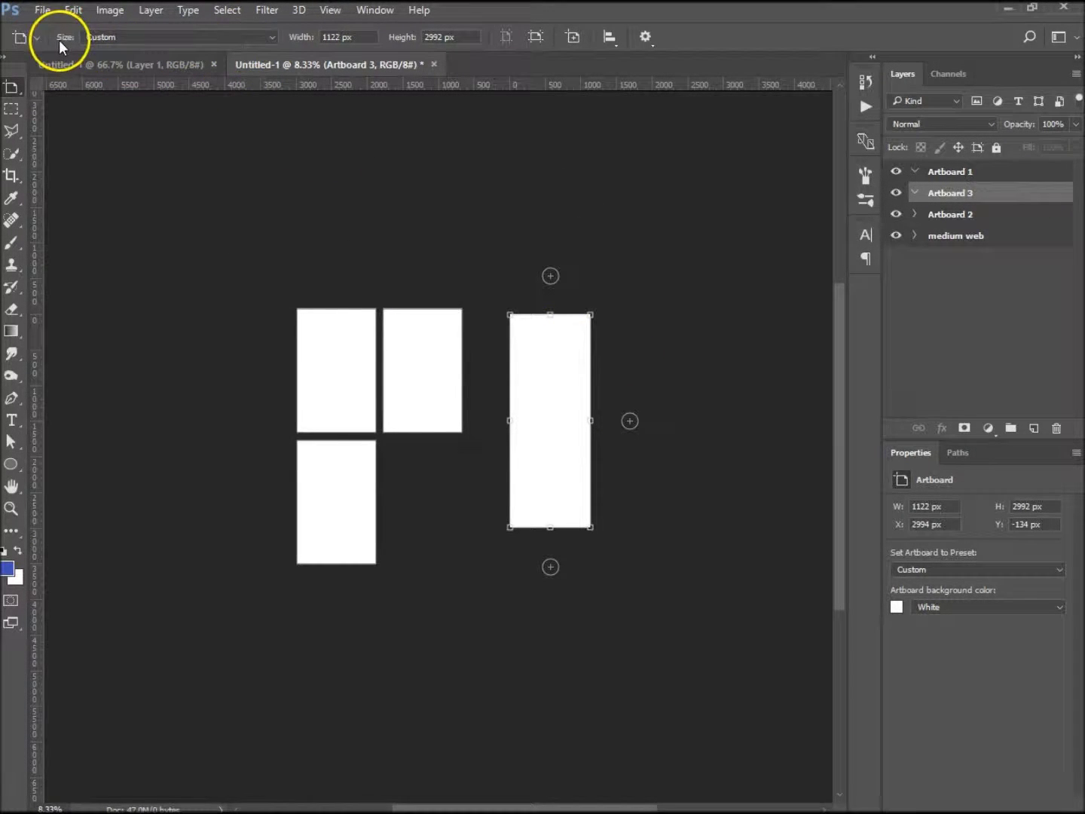
- Resize Artboard 3 to the iPad Mini size preset
click(271, 39)
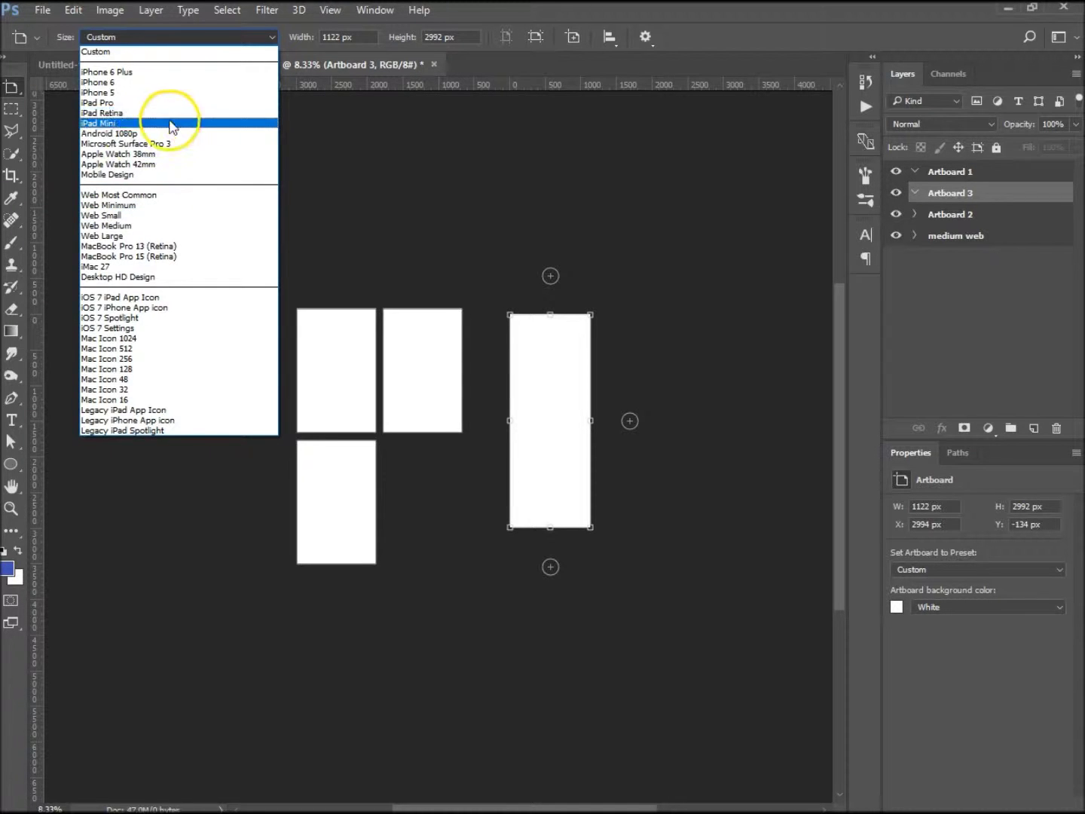
click(127, 123)
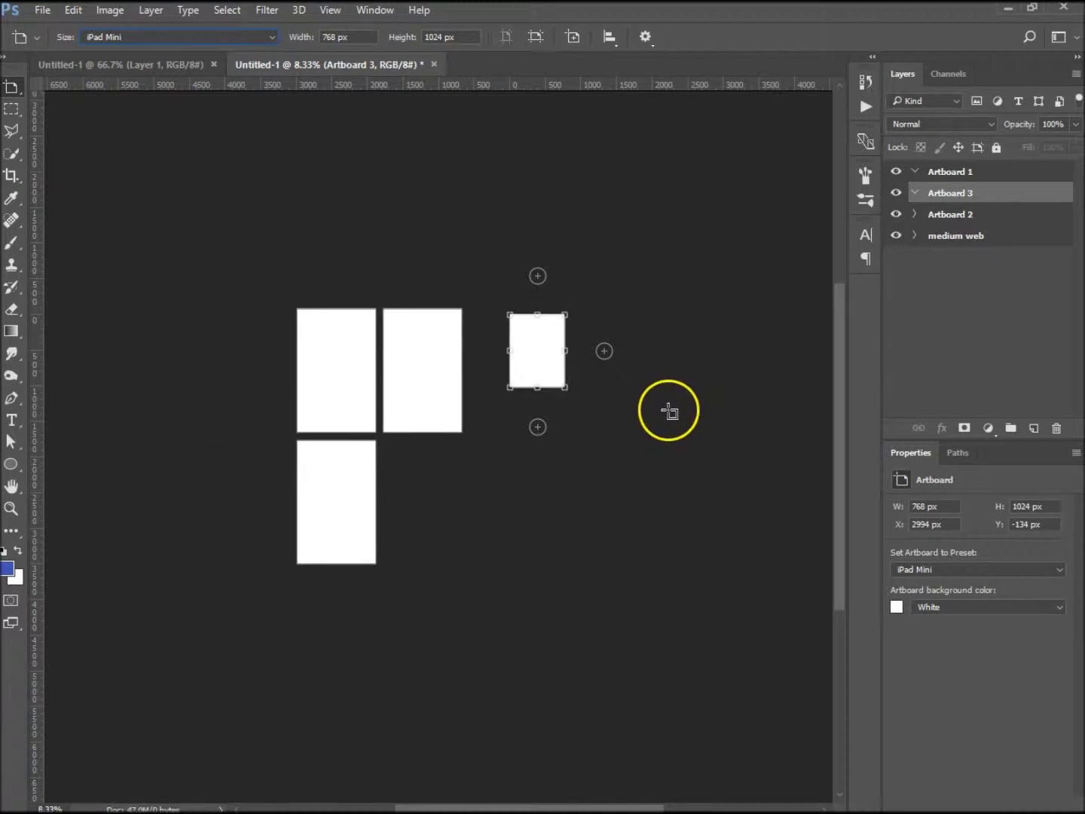
click(942, 172)
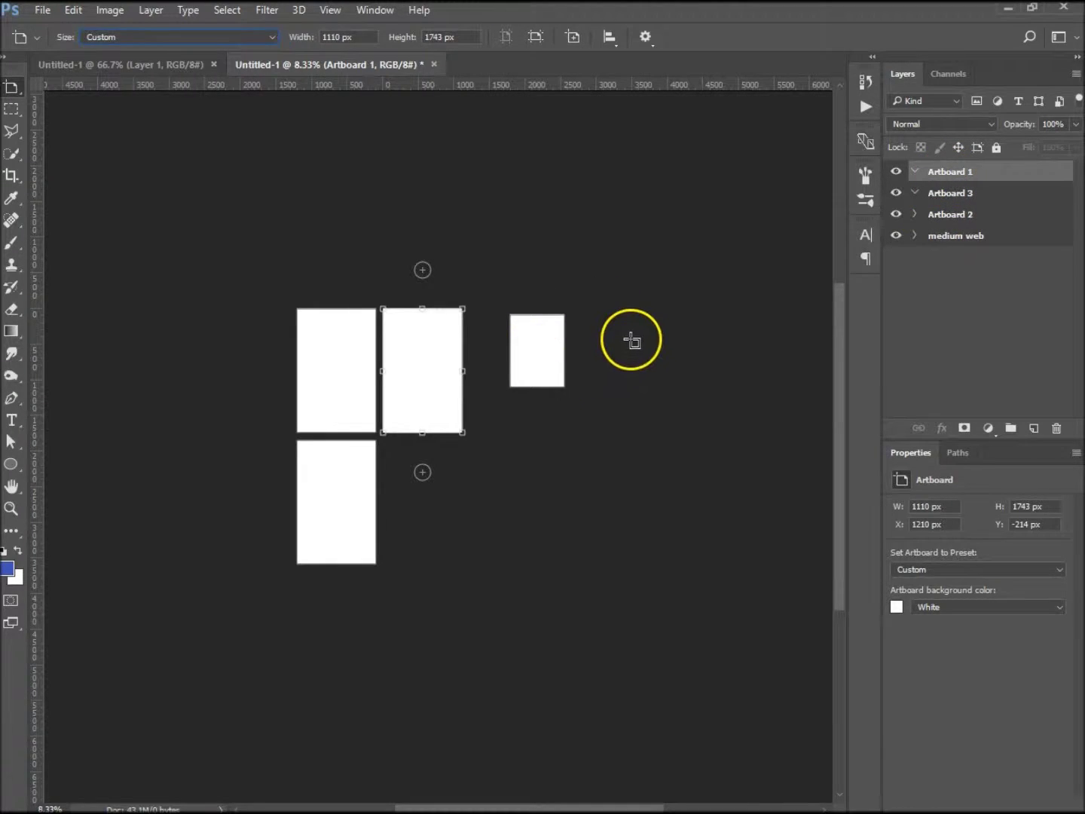
key(v)
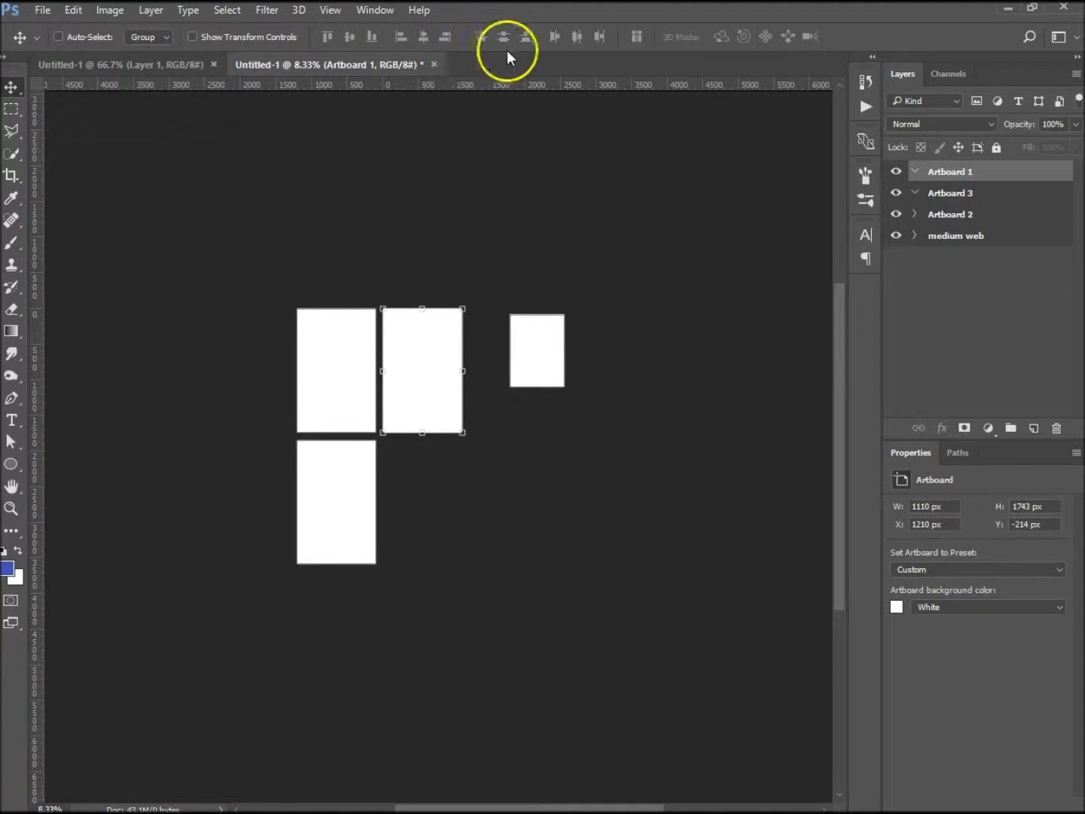
- Place a new 768 × 1024 px iPad Mini Artboard 4 below right on the canvas
right_click(11, 86)
click(77, 104)
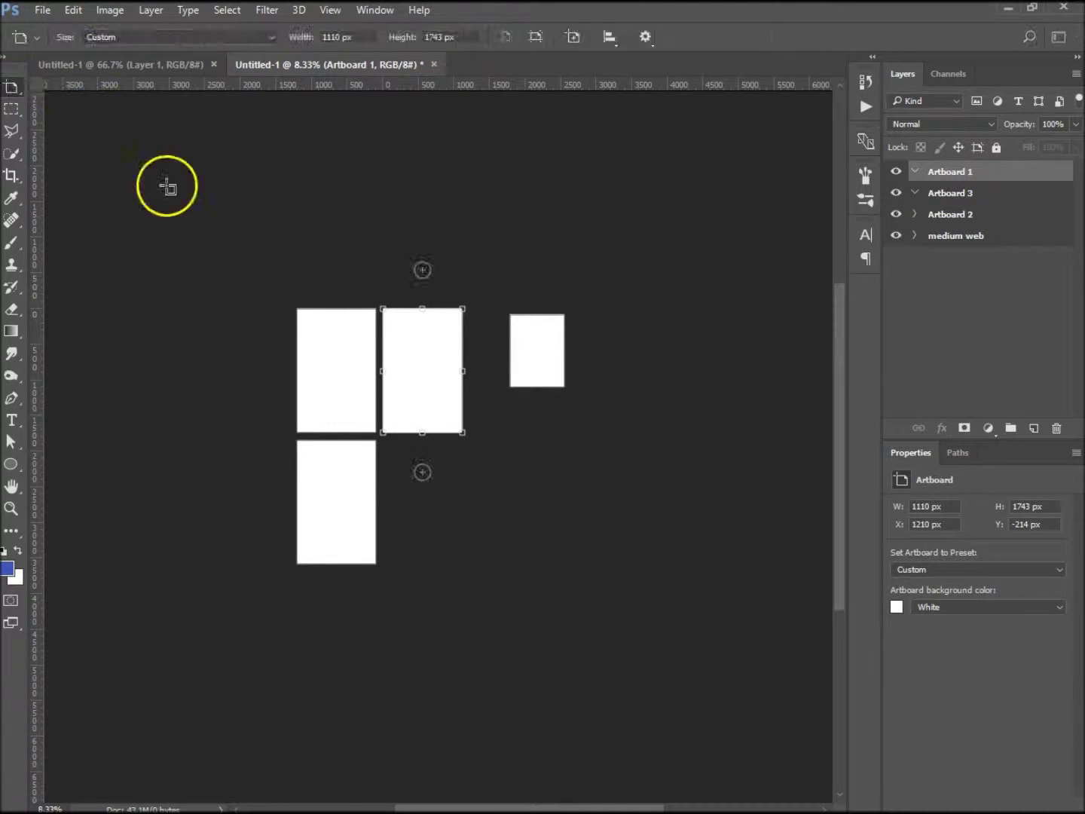
click(1025, 312)
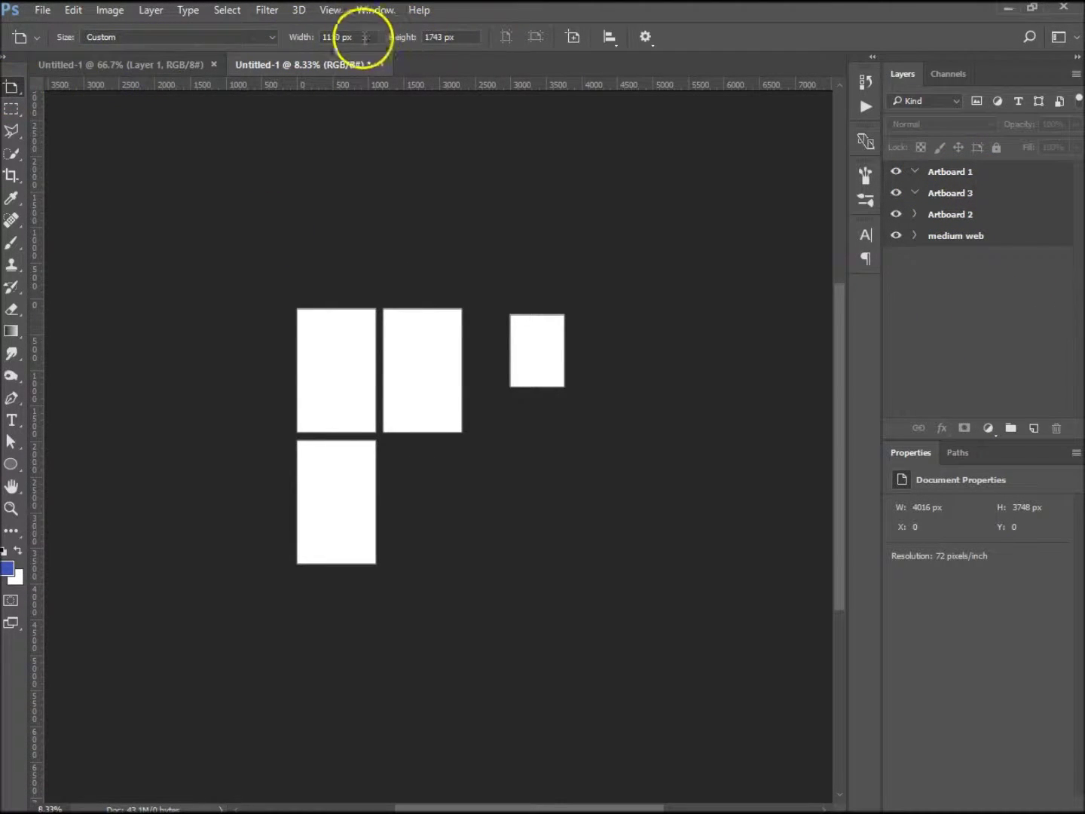
click(270, 36)
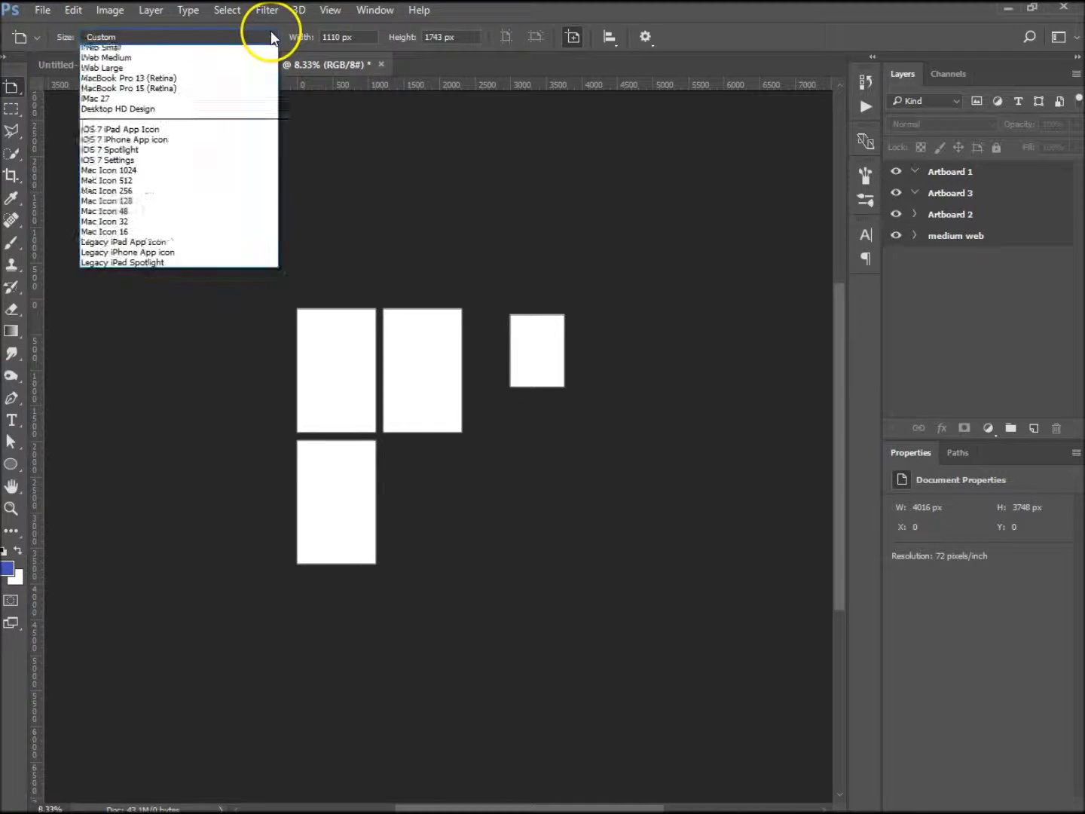
click(120, 123)
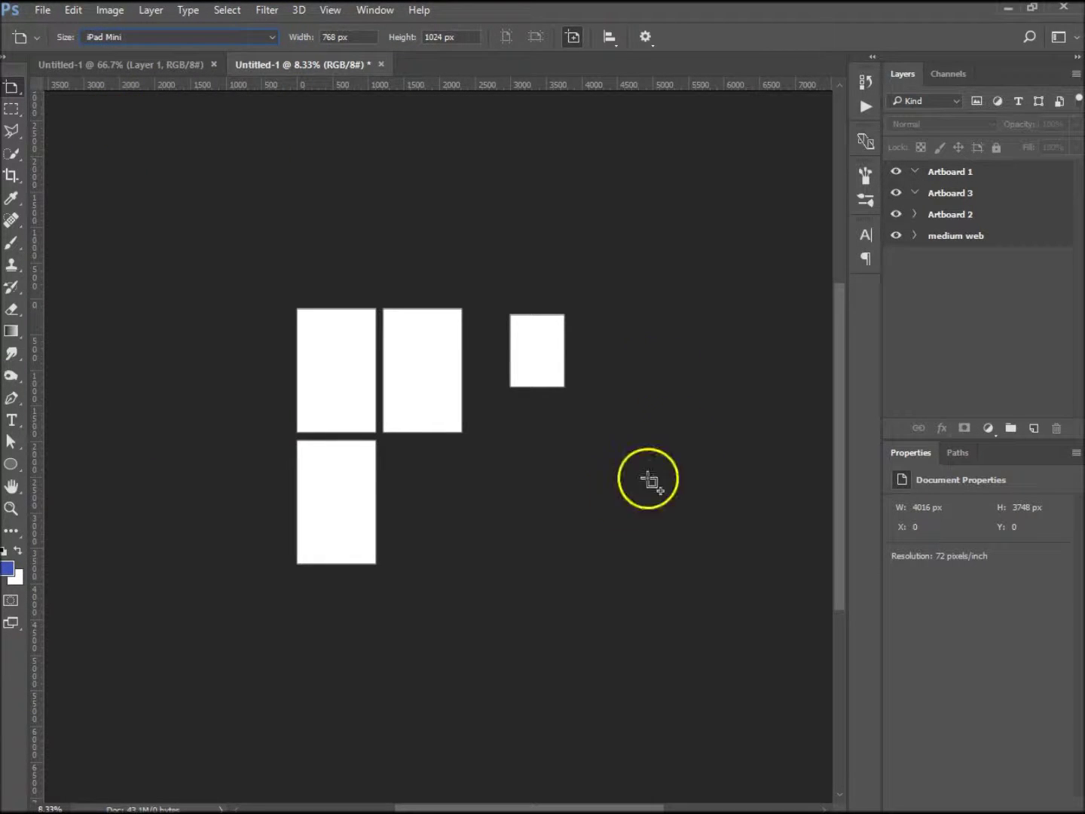
click(528, 462)
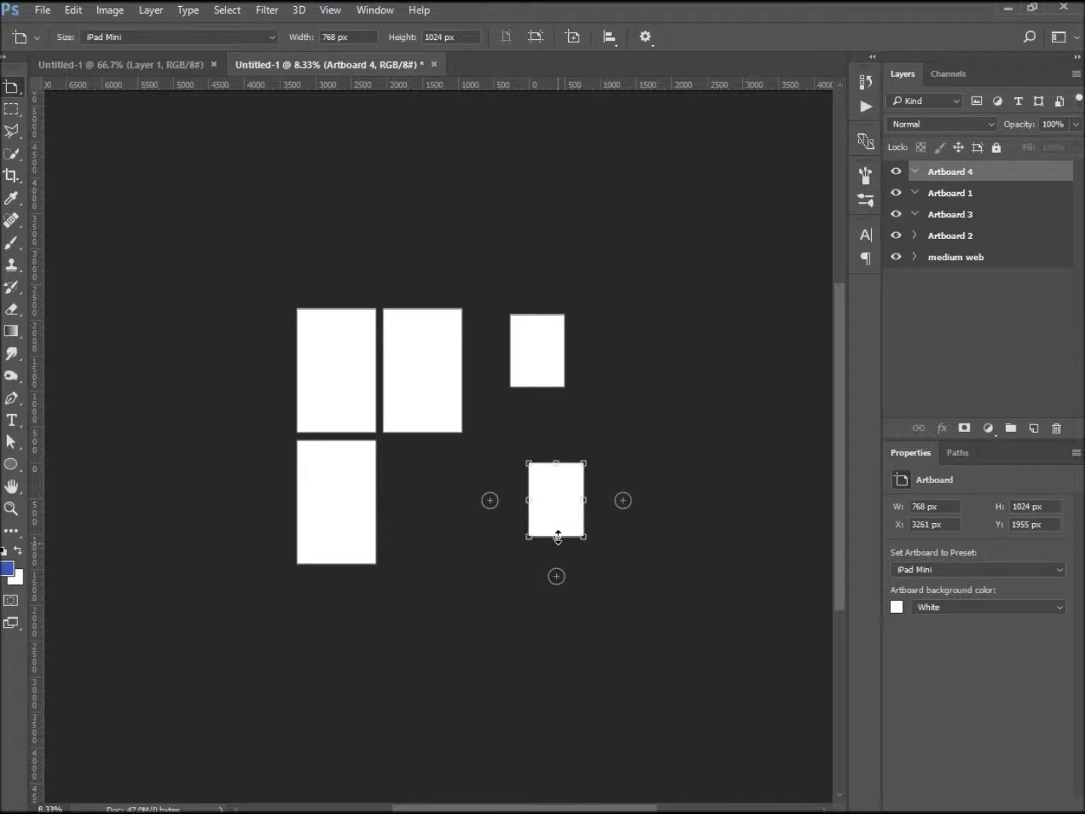
- Stretch Artboard 4 down to 768 × 3390 px
key(ctrl+plus)
drag(558, 536, 303, 377)
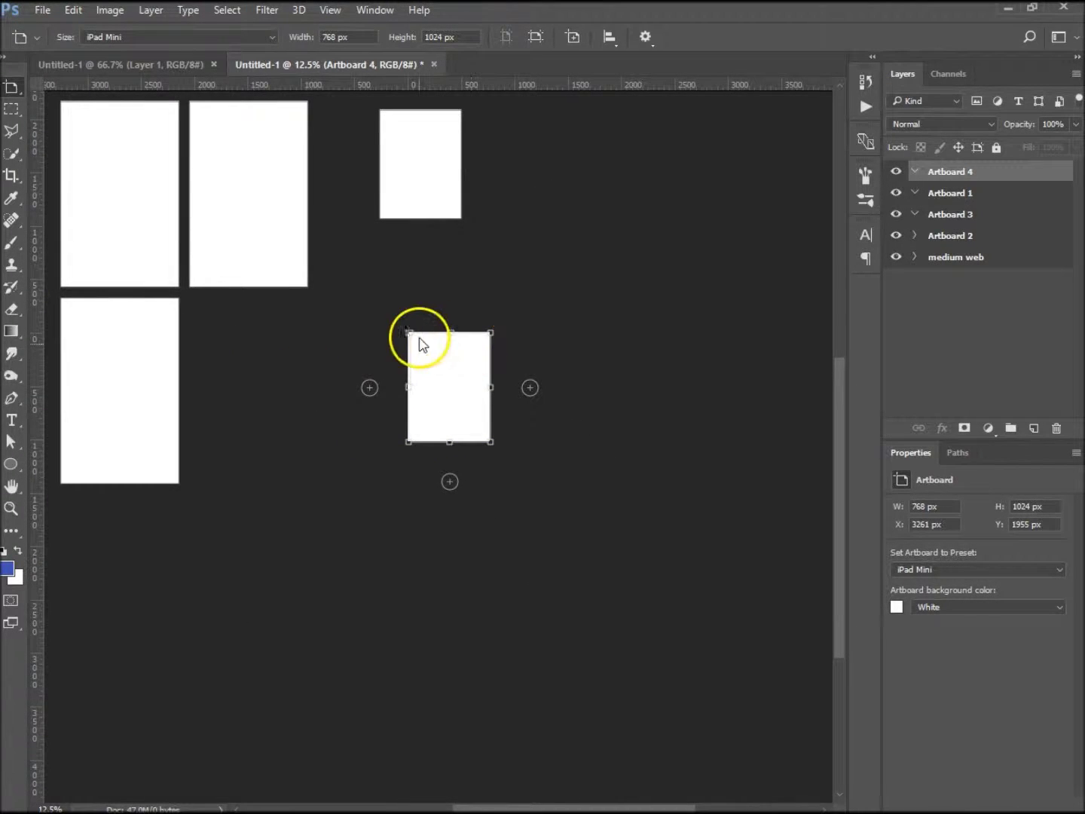
click(450, 442)
drag(450, 443, 451, 696)
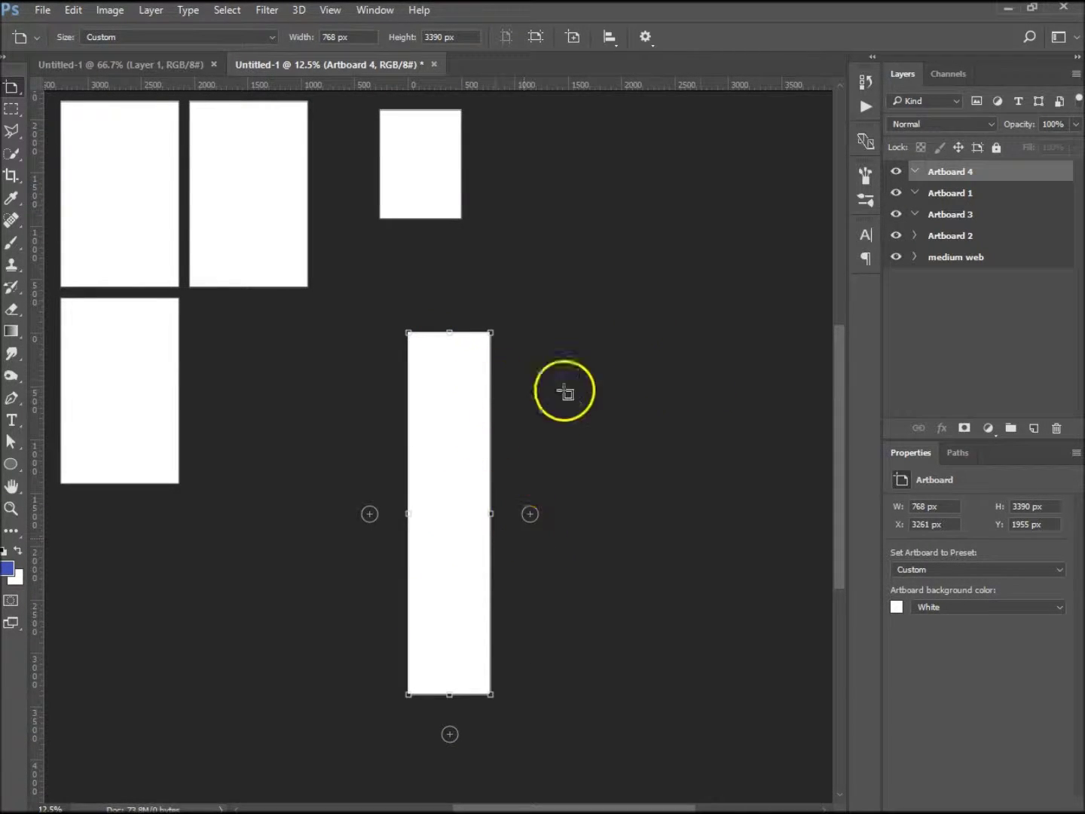
- Add two more 768 × 3390 px artboards, Artboard 5 and Artboard 6
click(531, 515)
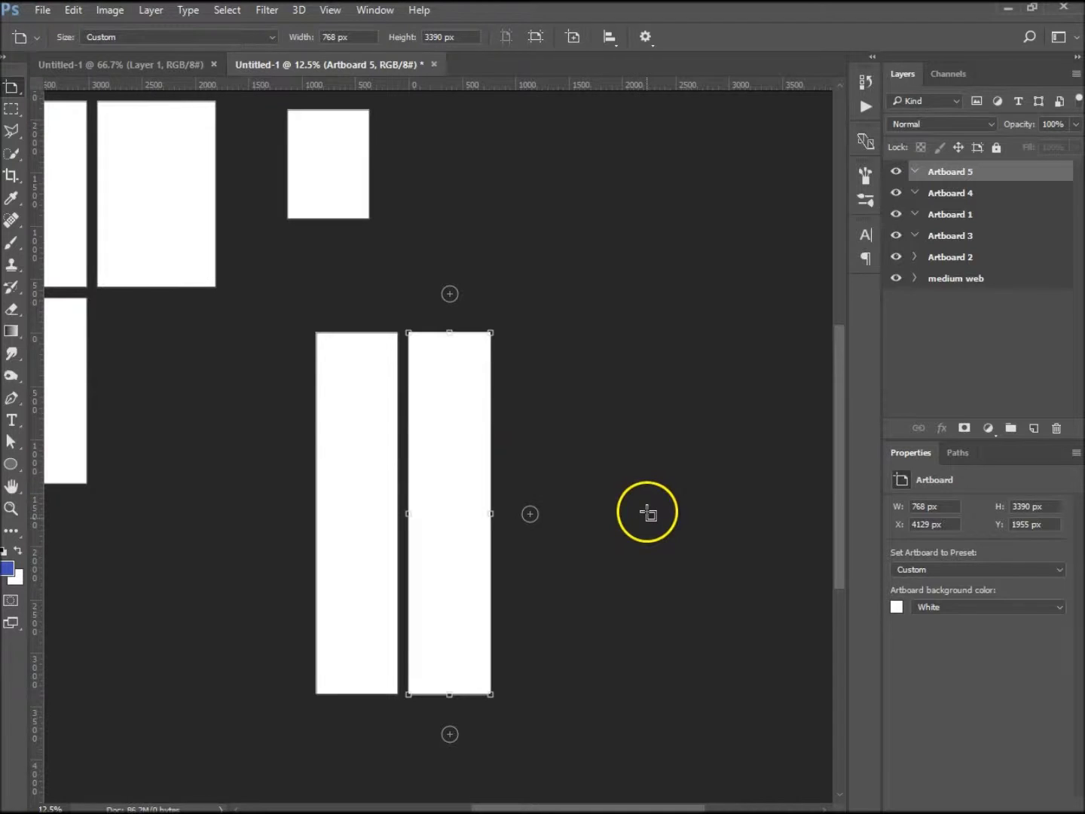
drag(566, 272, 741, 336)
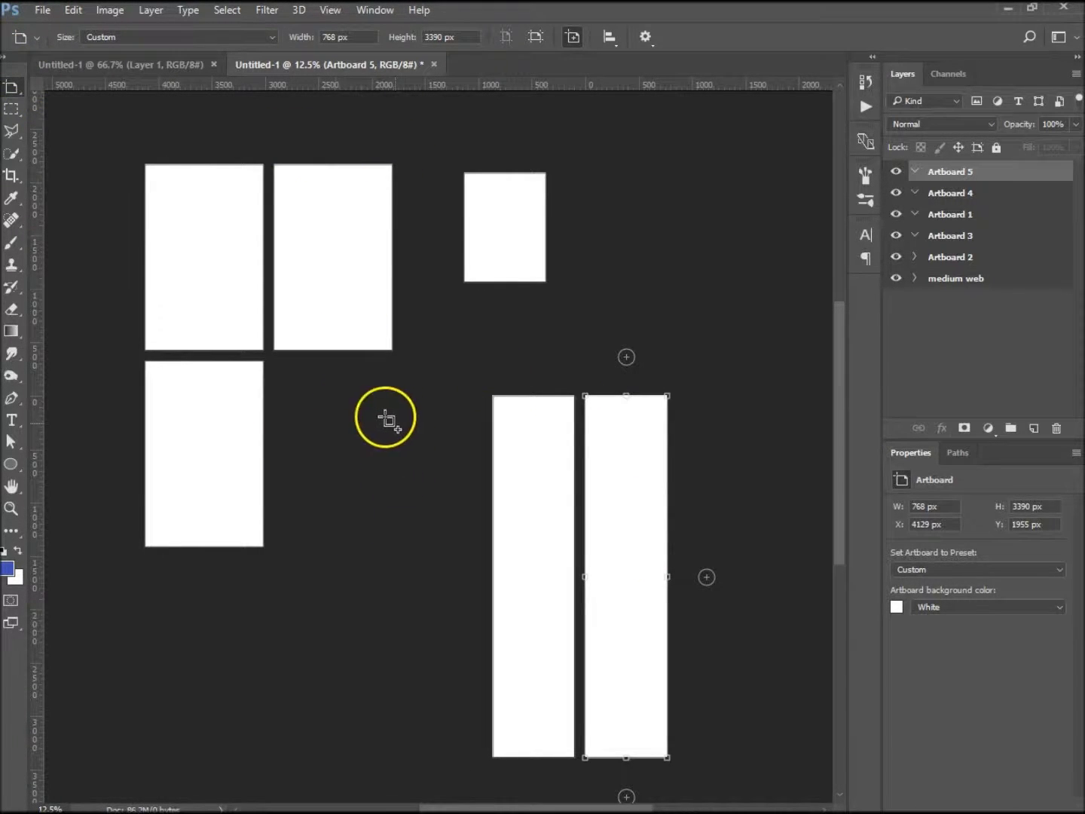
click(336, 413)
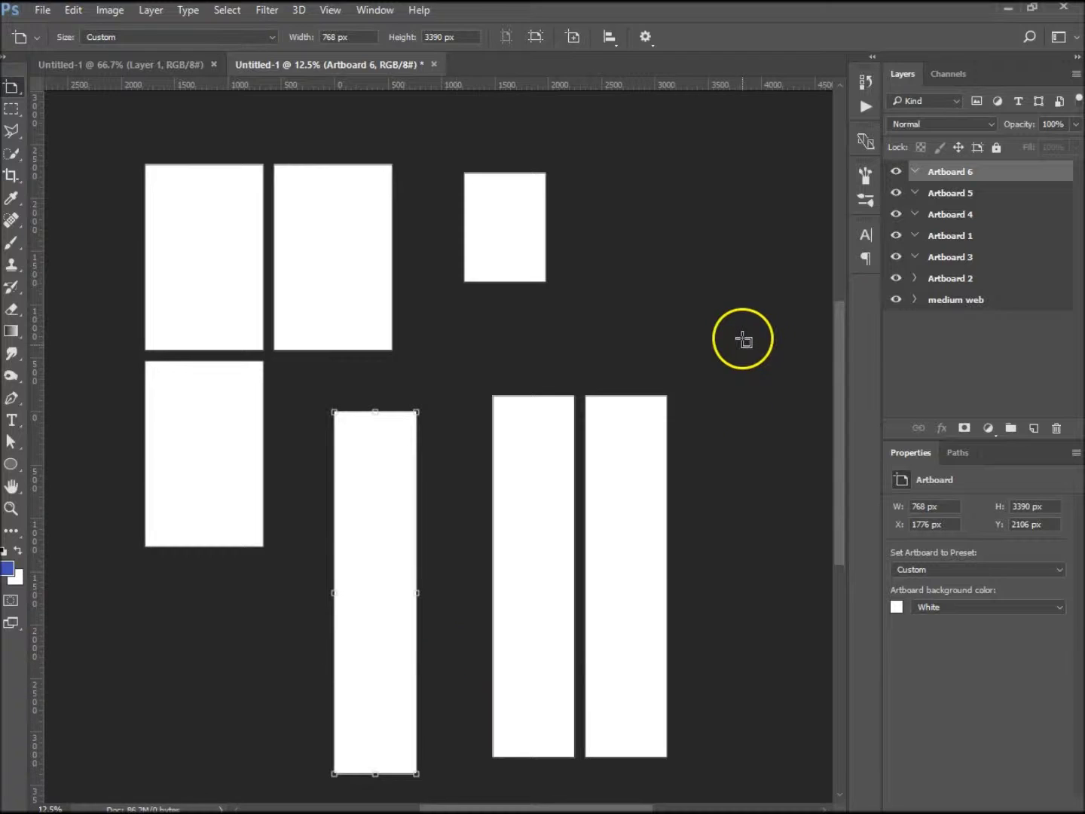